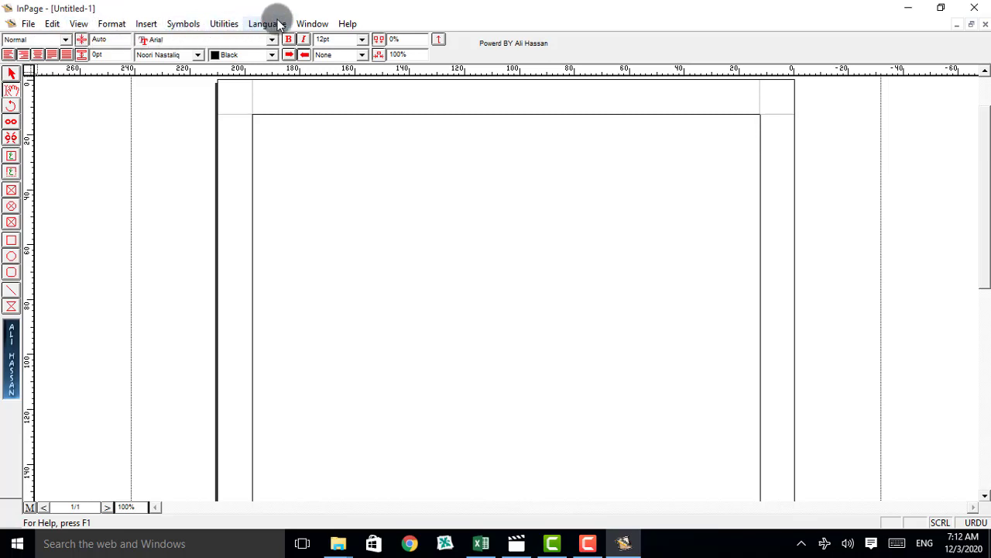
pyautogui.click(29, 25)
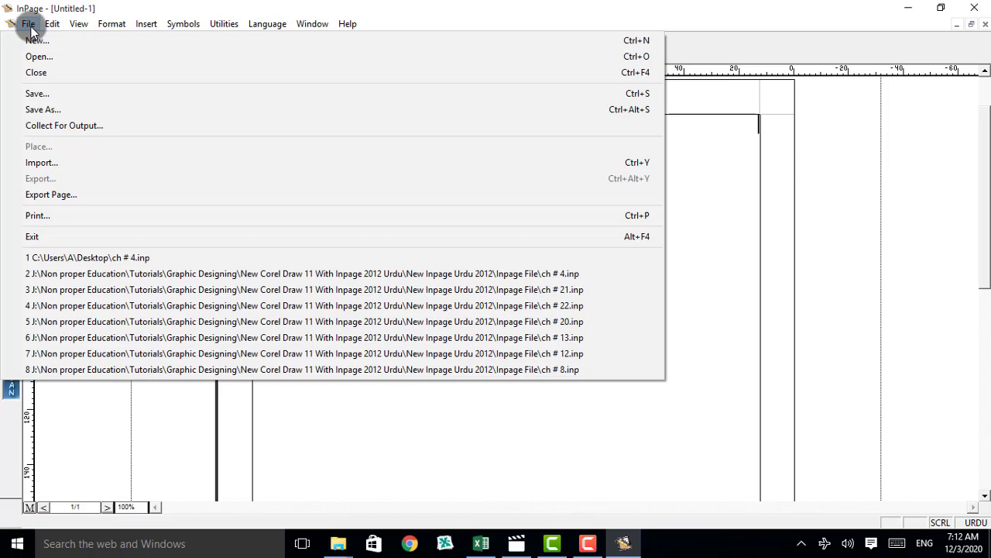
pyautogui.moveTo(46, 24)
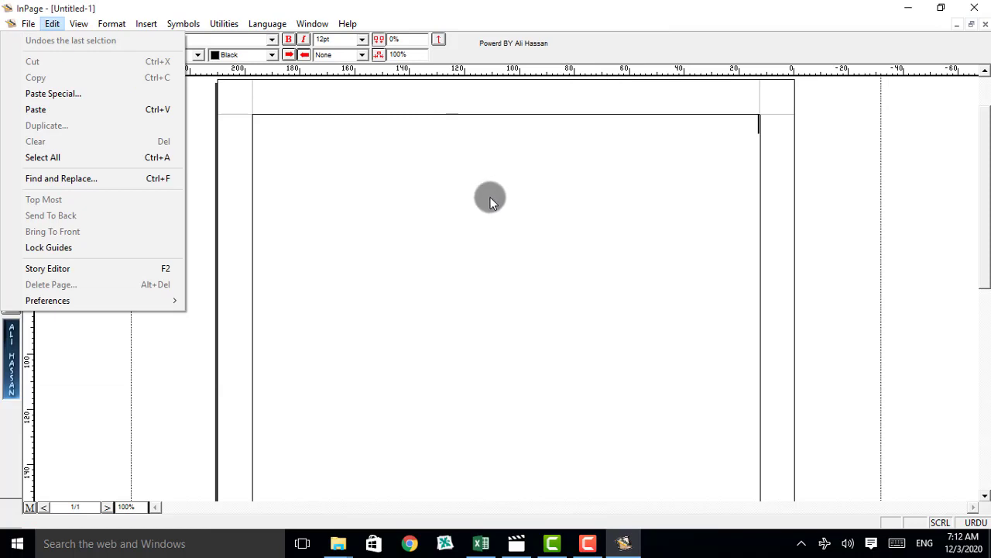
pyautogui.click(508, 183)
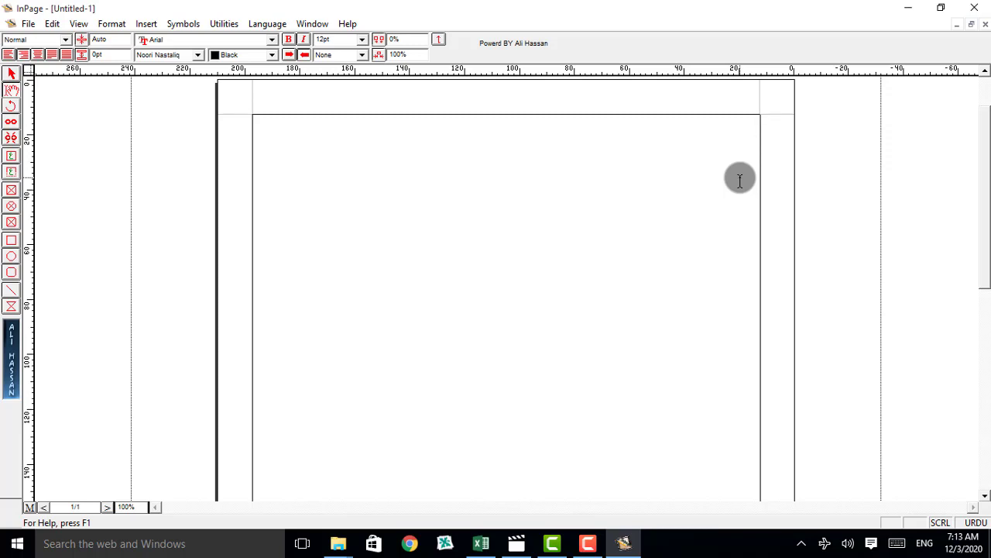
# Step: Add three blank lines at the start of the page and insert a table with 6 rows and 4 columns there
pyautogui.press('Return')
pyautogui.press('Return')
pyautogui.press('Return')
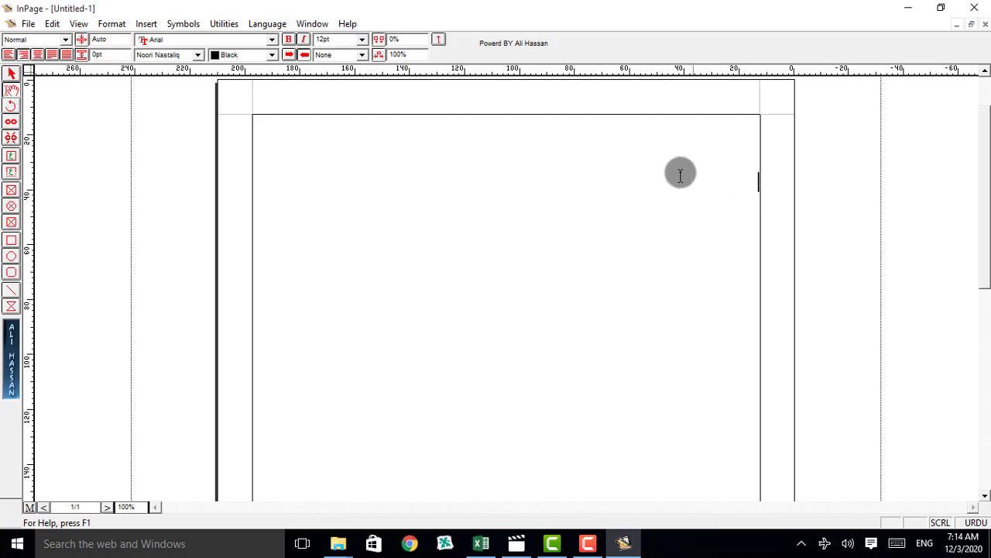
pyautogui.click(143, 24)
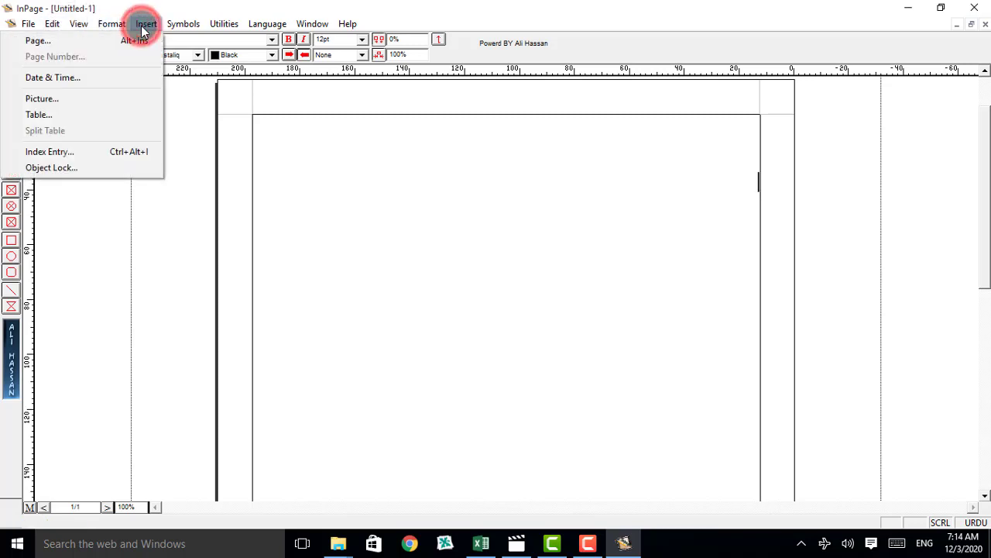
pyautogui.click(49, 117)
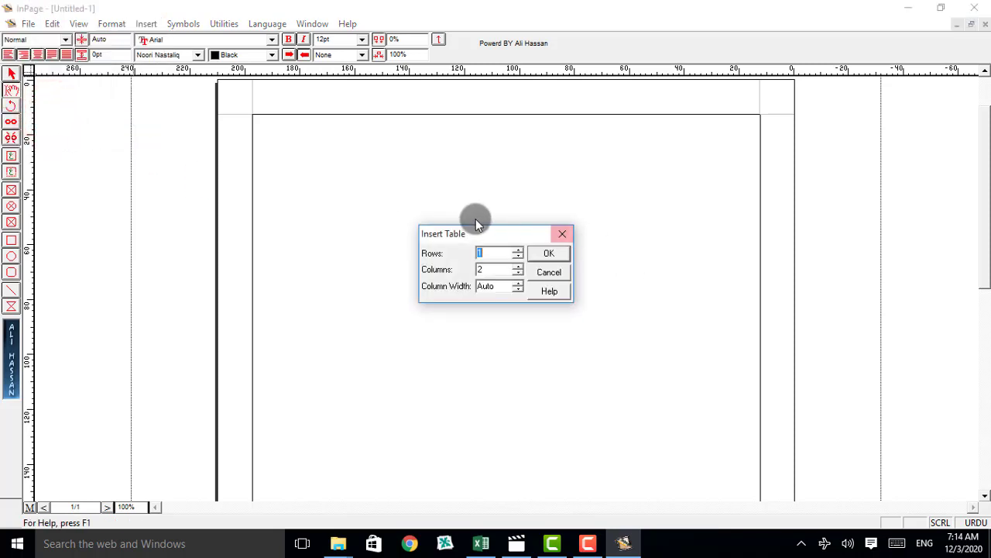
pyautogui.moveTo(476, 234); pyautogui.dragTo(499, 172)
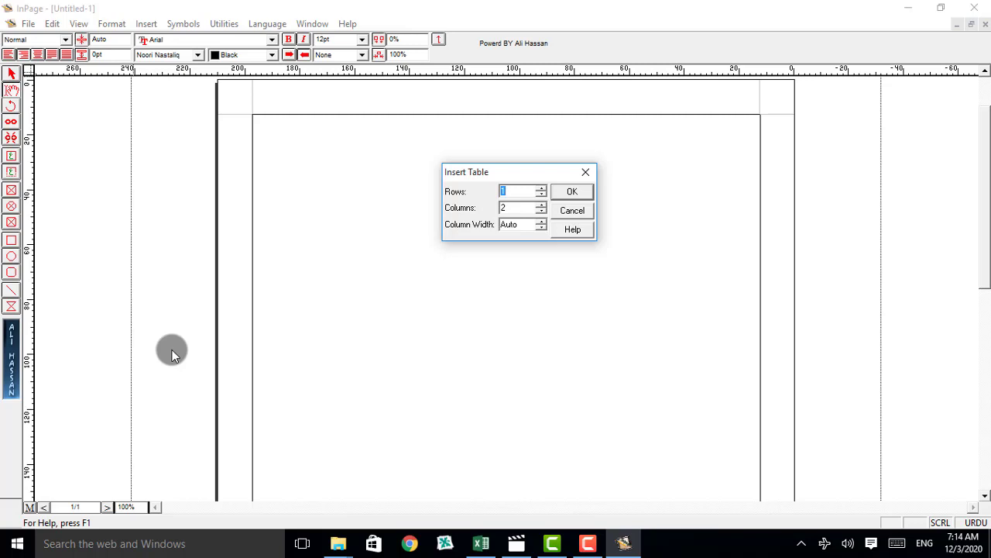
pyautogui.doubleClick(516, 209)
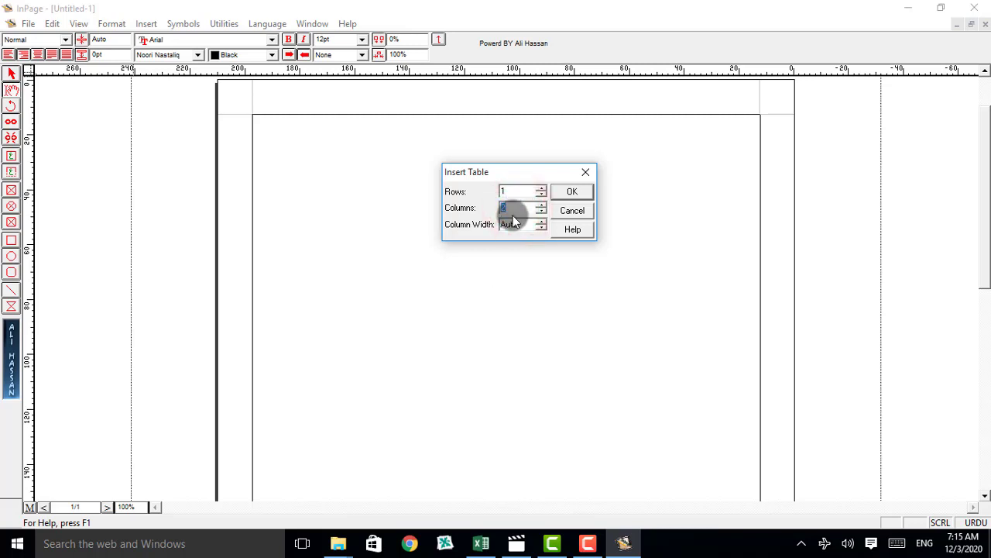
pyautogui.write('4')
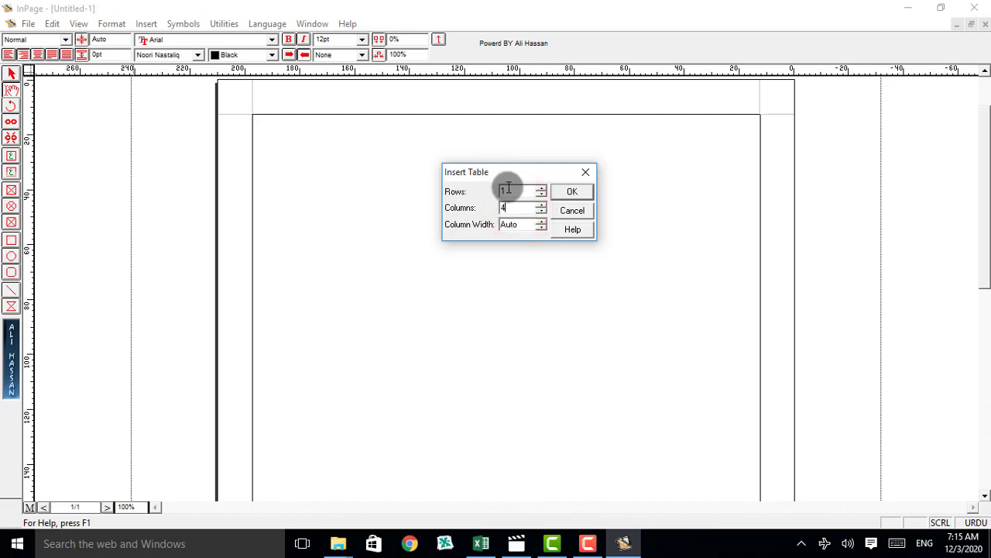
pyautogui.doubleClick(511, 192)
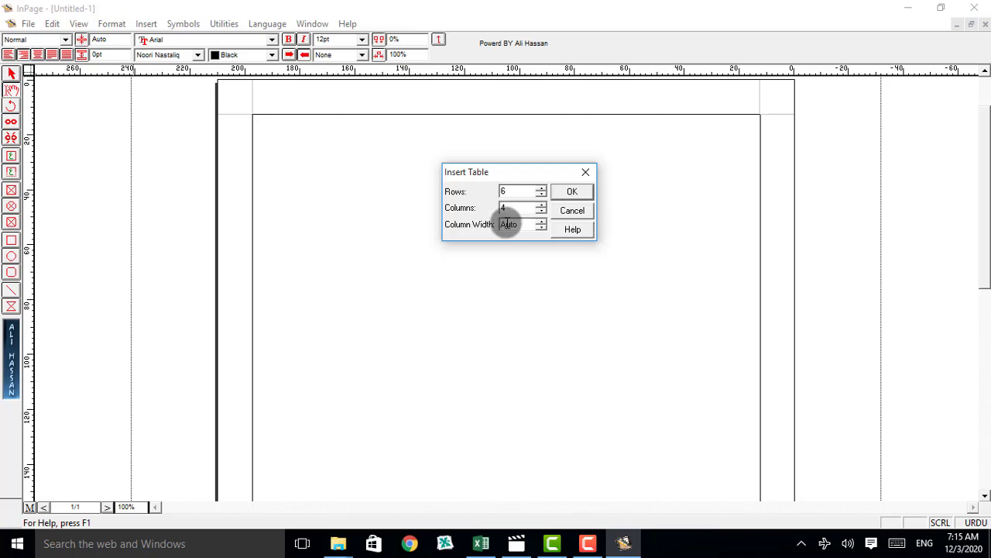
pyautogui.click(559, 192)
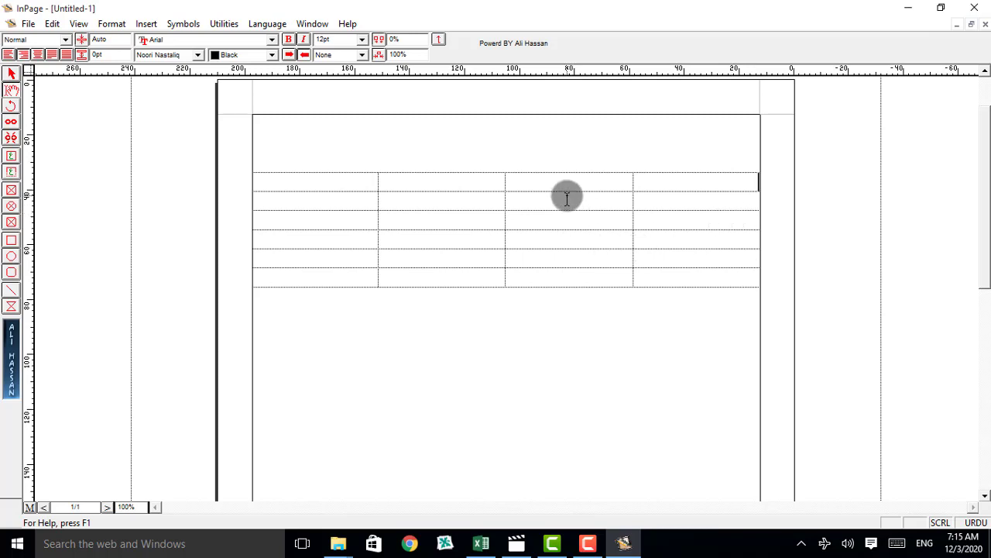
pyautogui.click(689, 378)
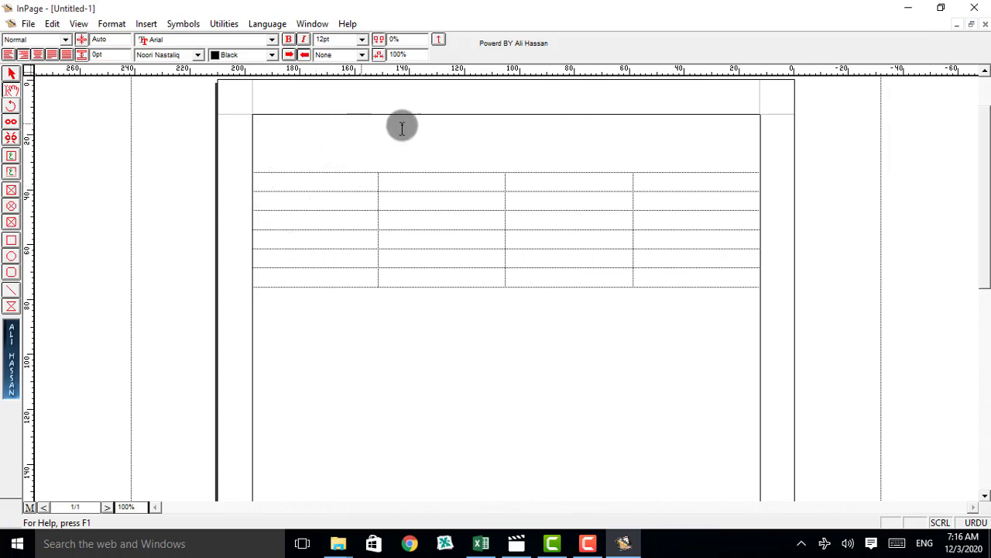
# Step: Apply the solid line border style to all cells of the table
pyautogui.click(268, 183)
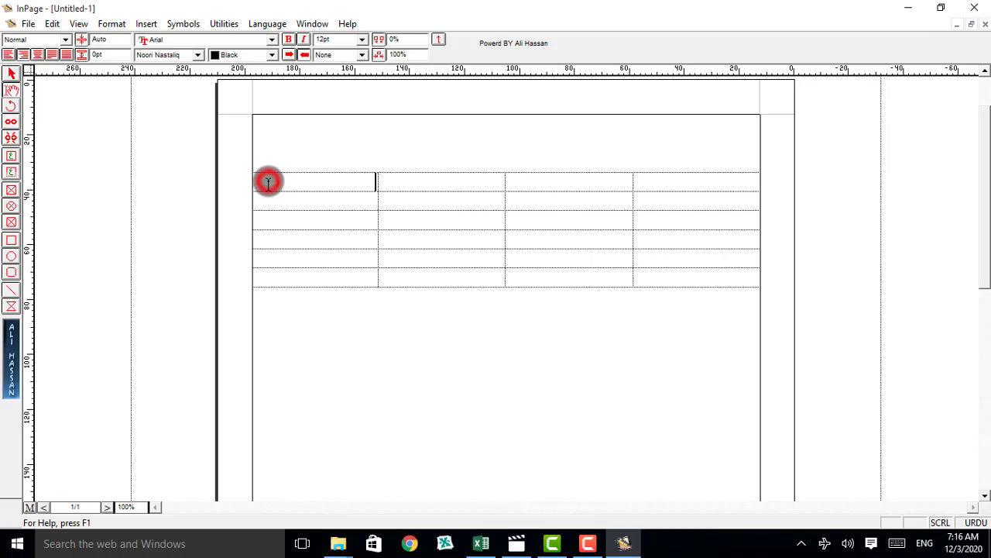
pyautogui.moveTo(268, 183); pyautogui.dragTo(692, 282)
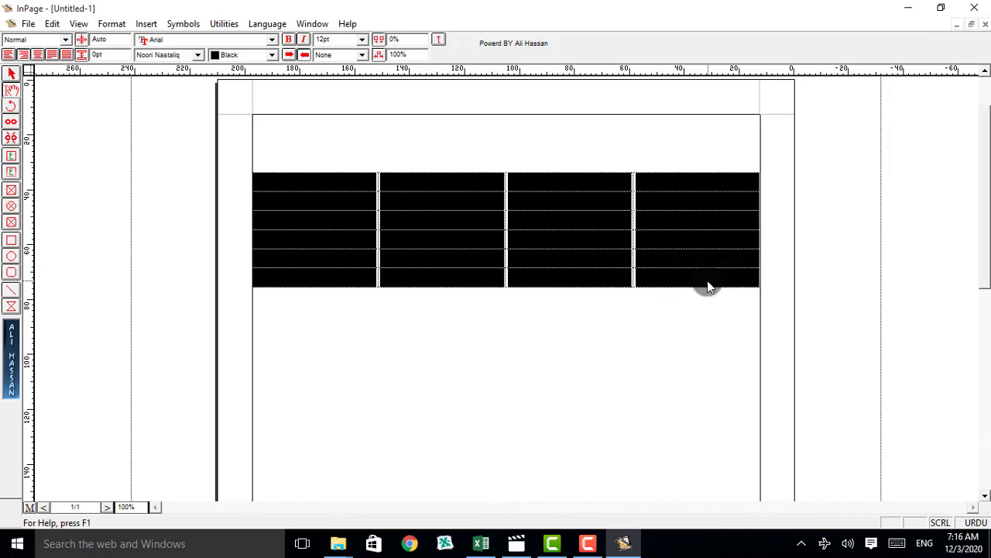
pyautogui.rightClick(563, 222)
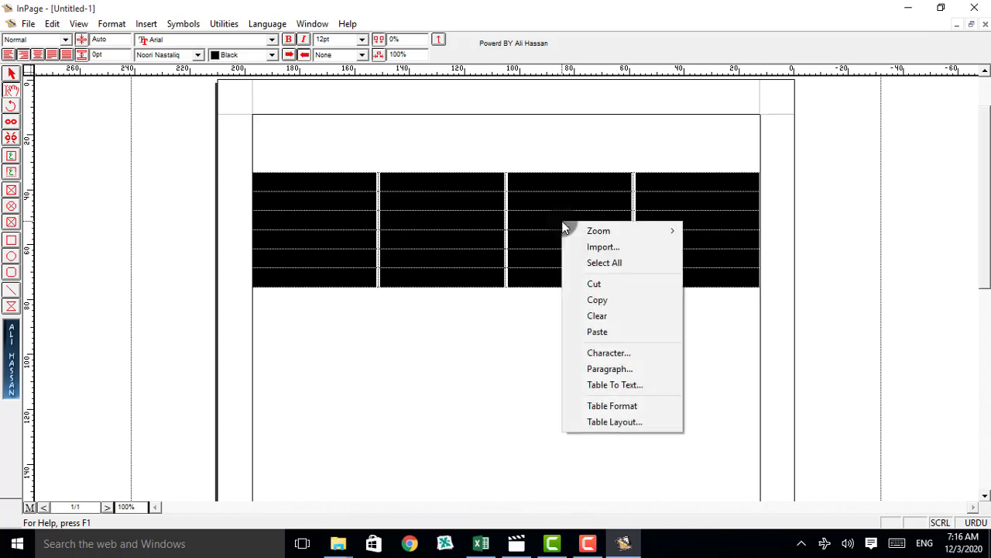
pyautogui.moveTo(579, 230)
pyautogui.click(610, 406)
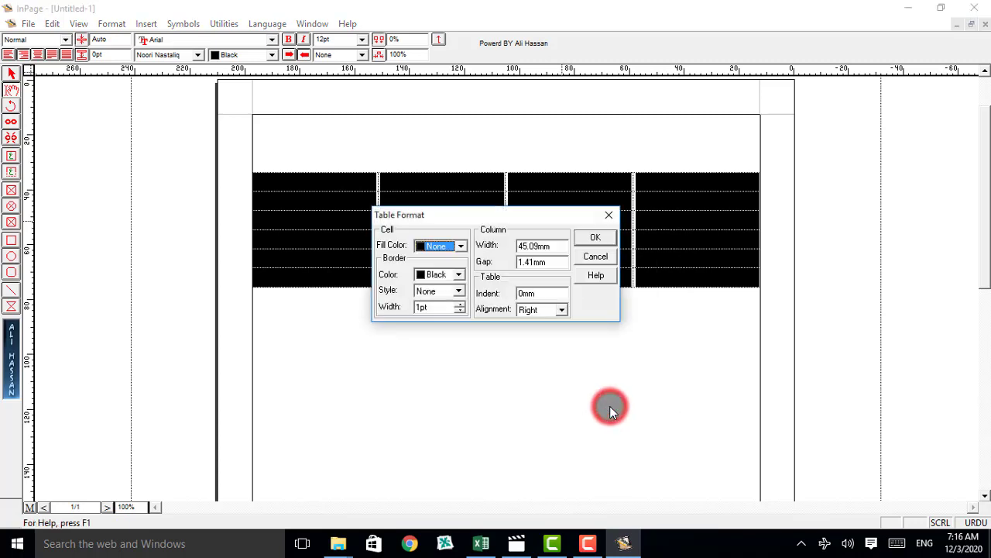
pyautogui.moveTo(446, 219); pyautogui.dragTo(520, 327)
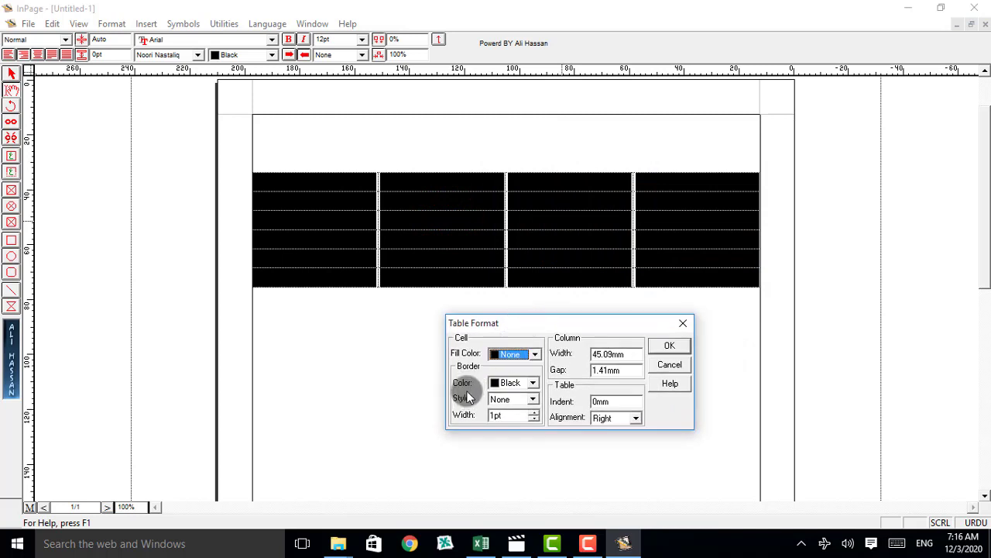
pyautogui.click(534, 398)
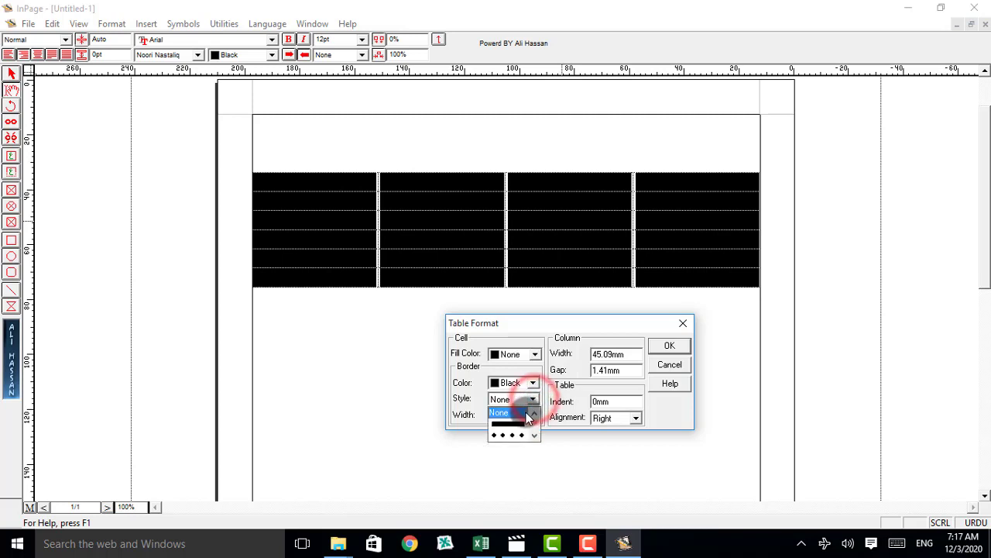
pyautogui.click(518, 424)
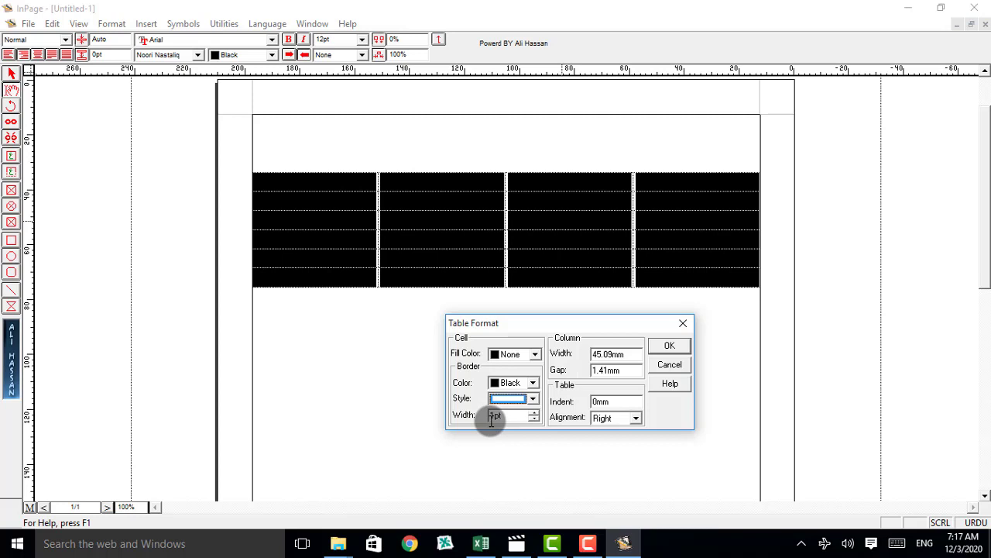
pyautogui.click(531, 398)
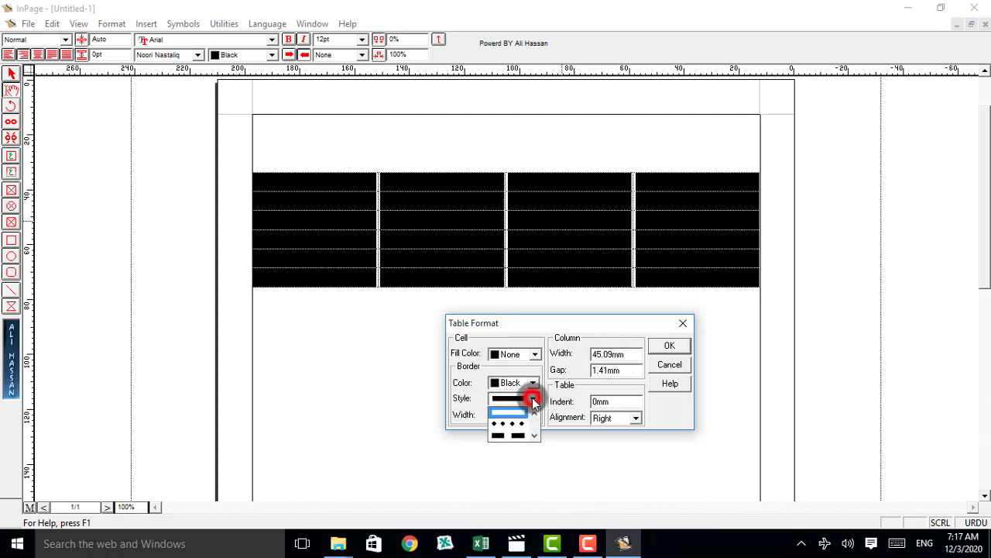
pyautogui.click(652, 348)
pyautogui.click(662, 346)
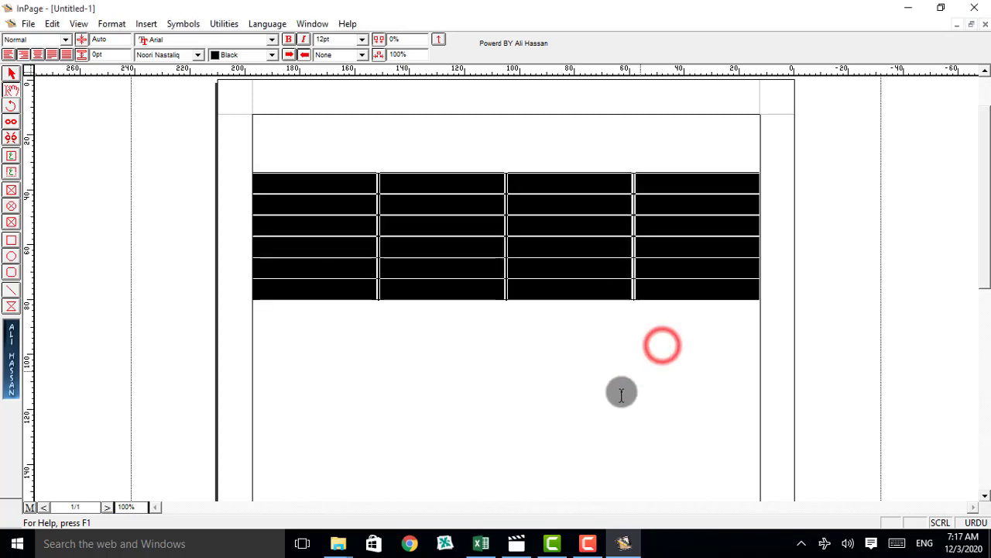
pyautogui.click(531, 369)
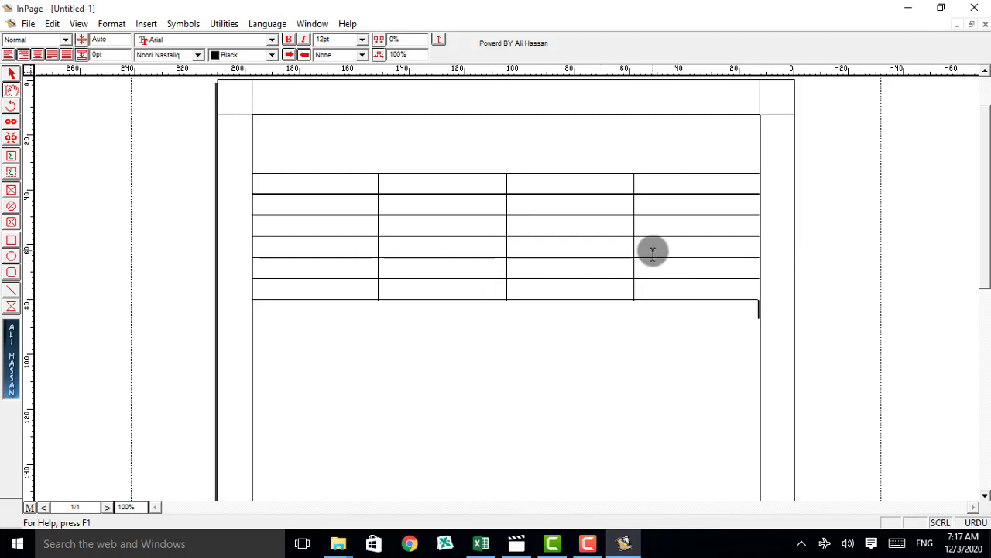
pyautogui.click(355, 350)
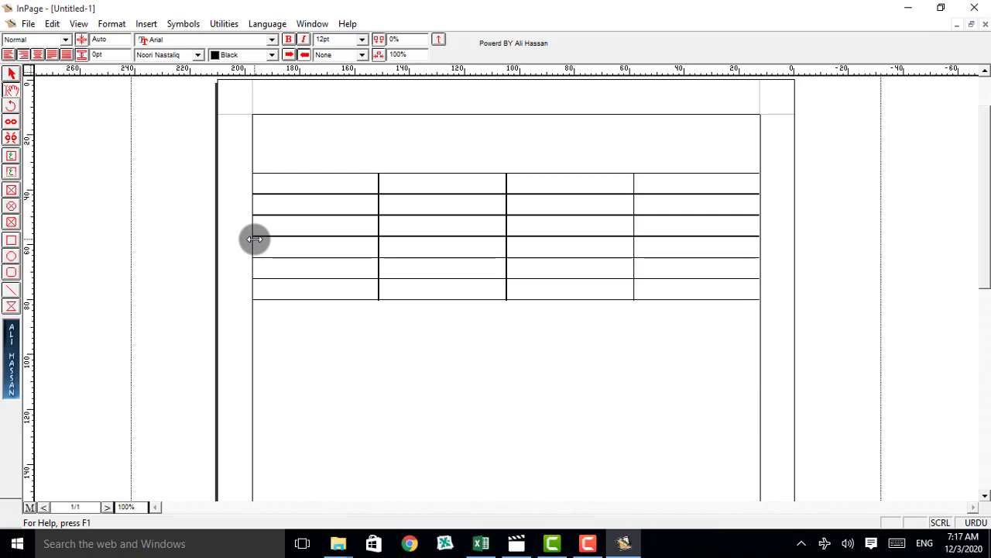
# Step: Narrow the table by moving its left outer edge inward about 6 mm and its right outer edge about 5 mm
pyautogui.moveTo(254, 239); pyautogui.dragTo(270, 239)
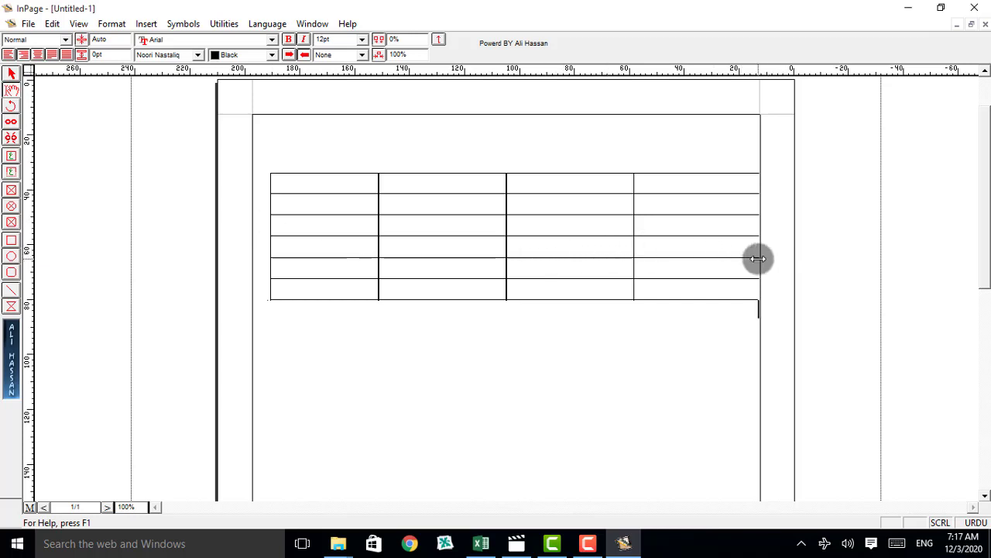
pyautogui.moveTo(757, 258); pyautogui.dragTo(745, 263)
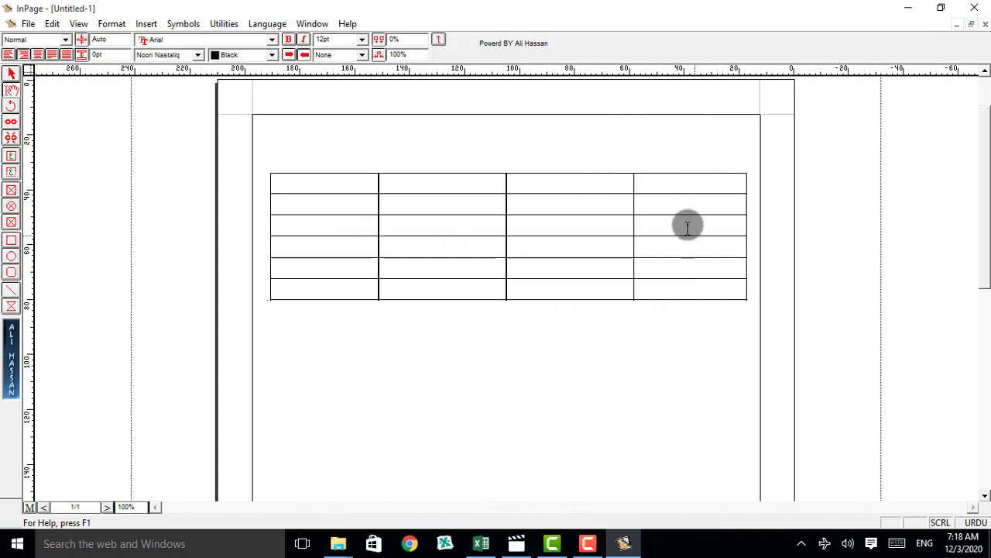
# Step: Merge the four cells of the table's first row into one cell
pyautogui.click(308, 182)
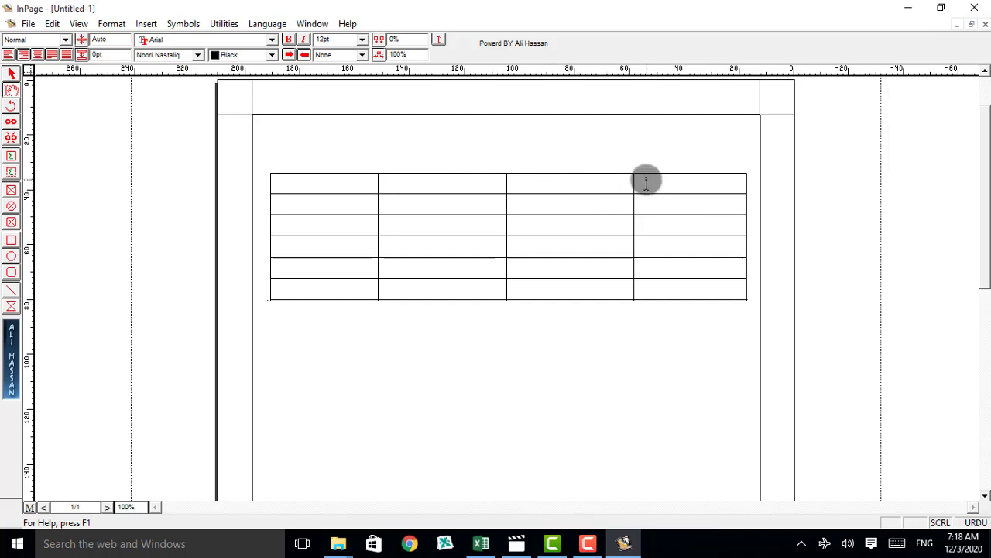
pyautogui.click(684, 183)
pyautogui.moveTo(656, 186); pyautogui.dragTo(344, 185)
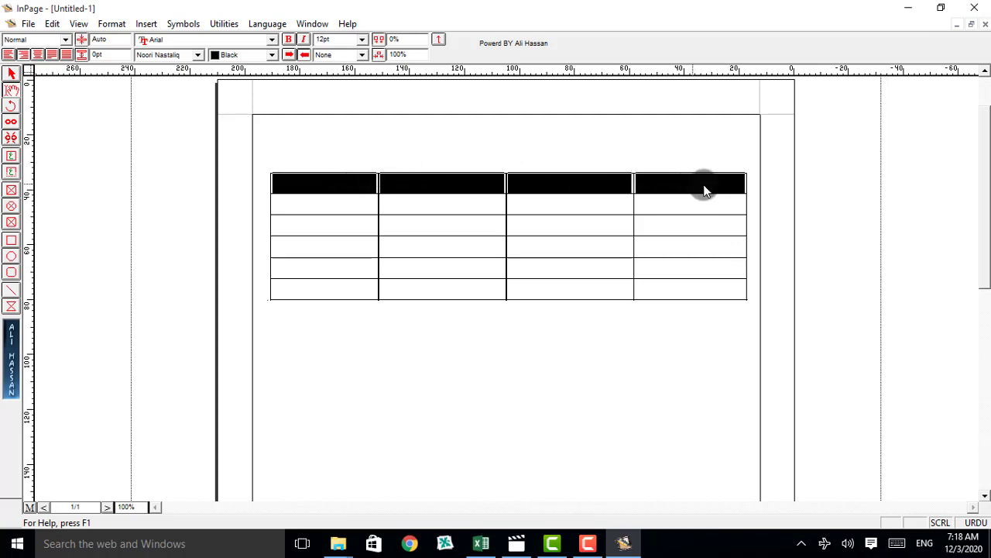
pyautogui.rightClick(521, 186)
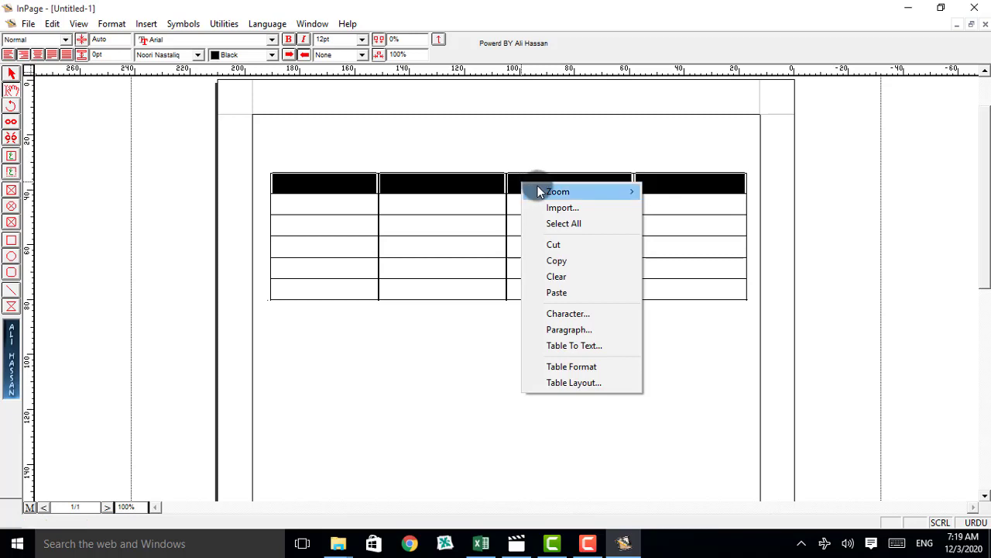
pyautogui.moveTo(544, 193)
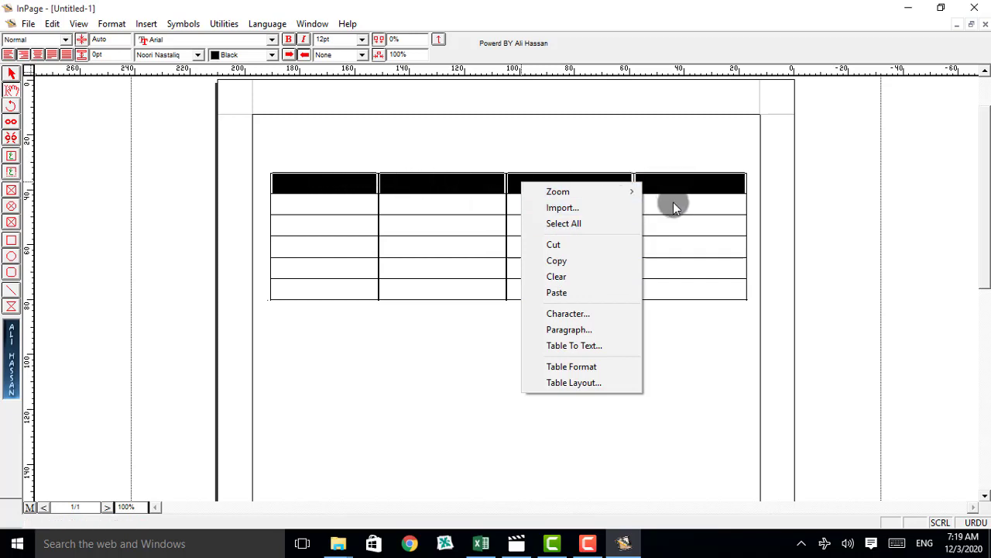
pyautogui.click(579, 383)
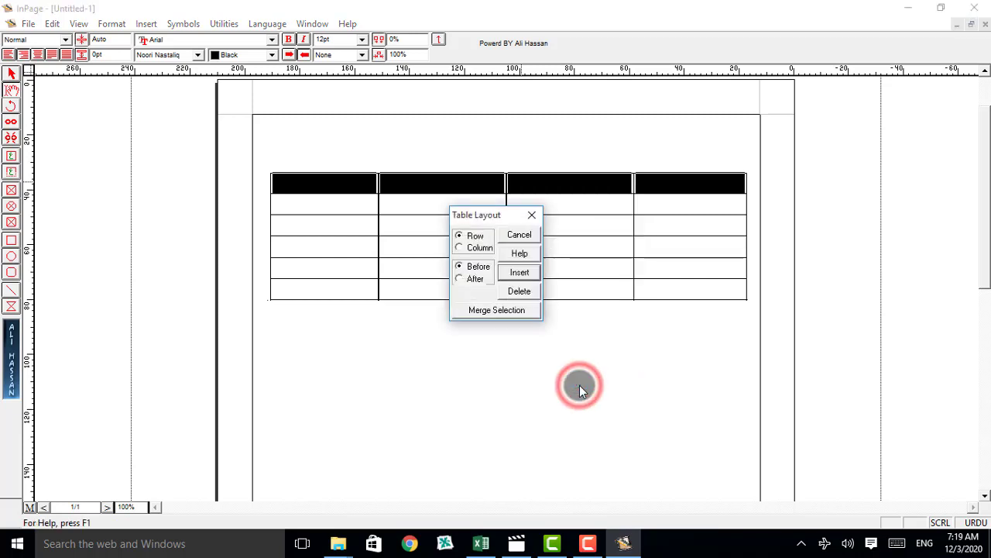
pyautogui.moveTo(464, 221); pyautogui.dragTo(524, 325)
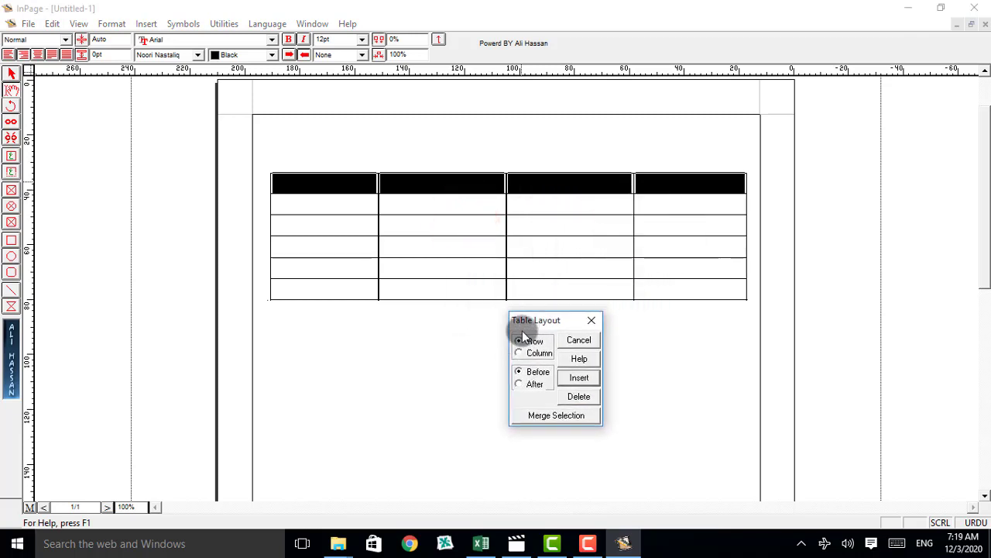
pyautogui.click(570, 421)
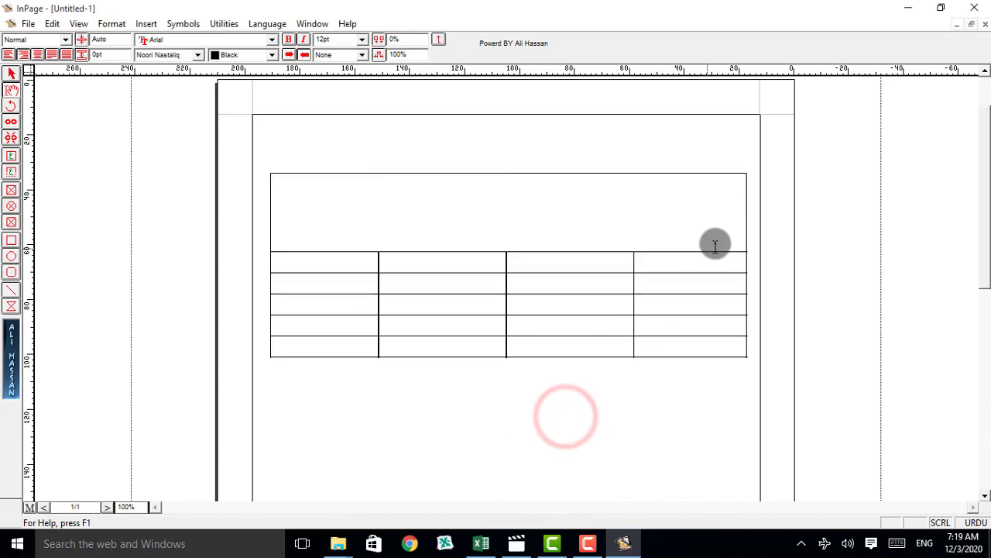
# Step: Delete two blank lines from the merged first row to reduce its height
pyautogui.click(722, 235)
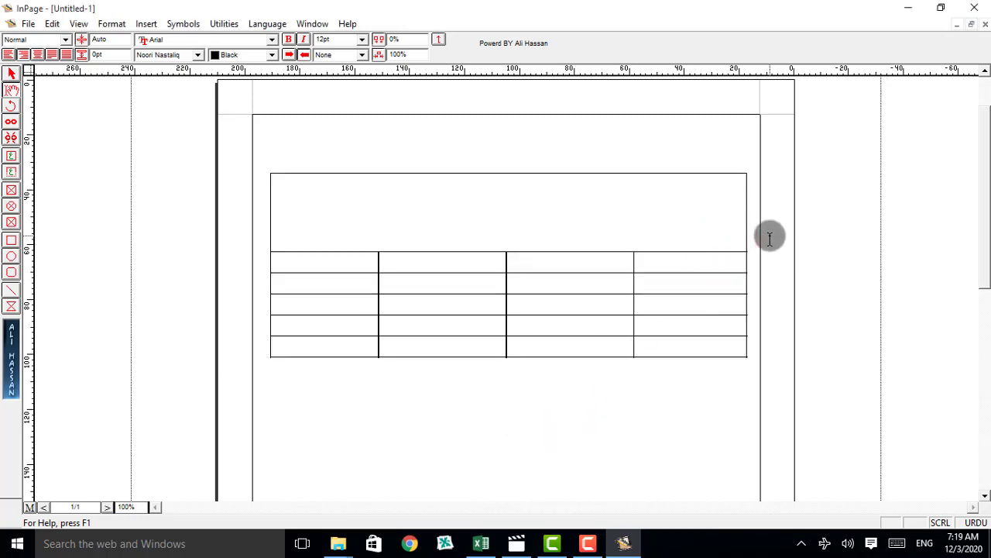
pyautogui.press('BackSpace')
pyautogui.press('BackSpace')
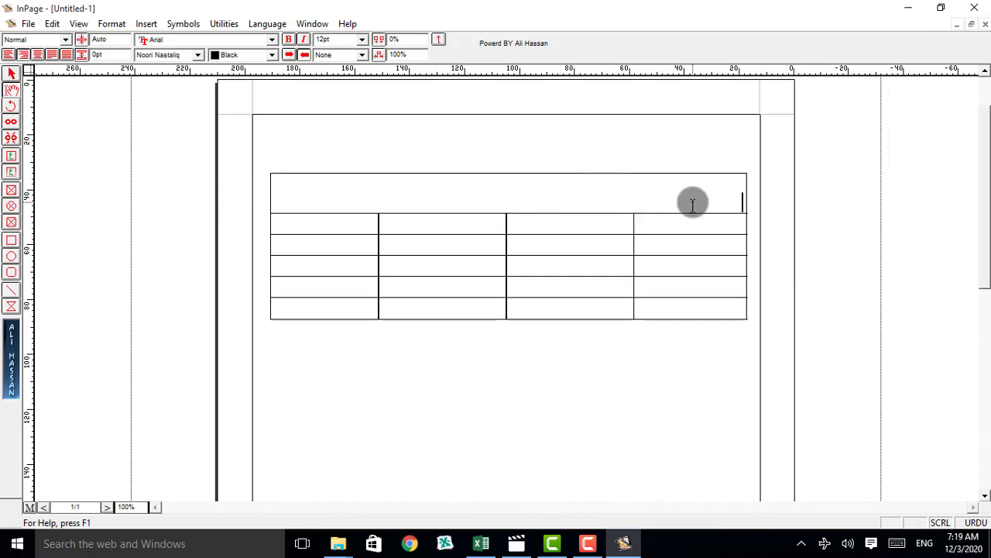
pyautogui.click(549, 206)
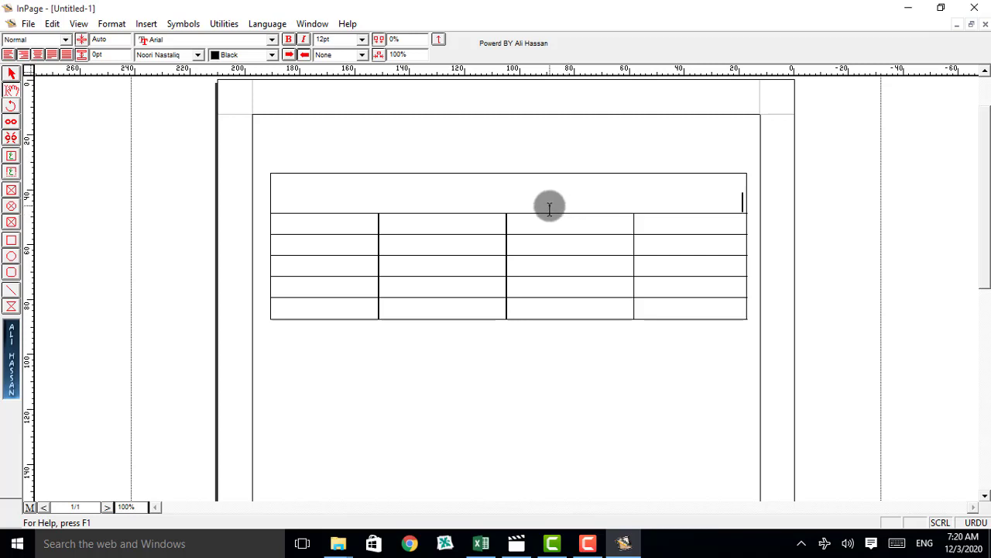
# Step: Delete the extra blank line from the merged first row, enter the title's first letter ج and set its font size to 18 pt
pyautogui.press('BackSpace')
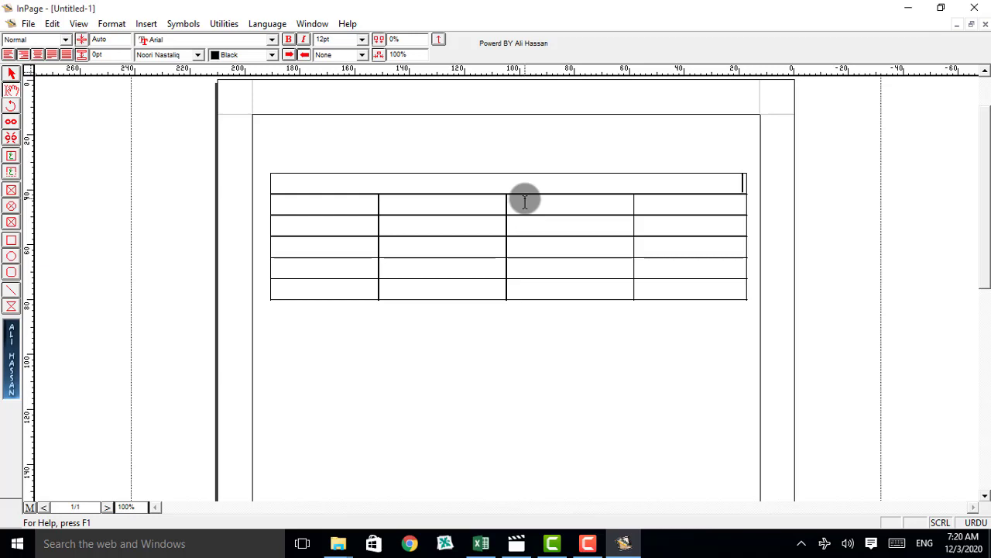
pyautogui.write('جر')
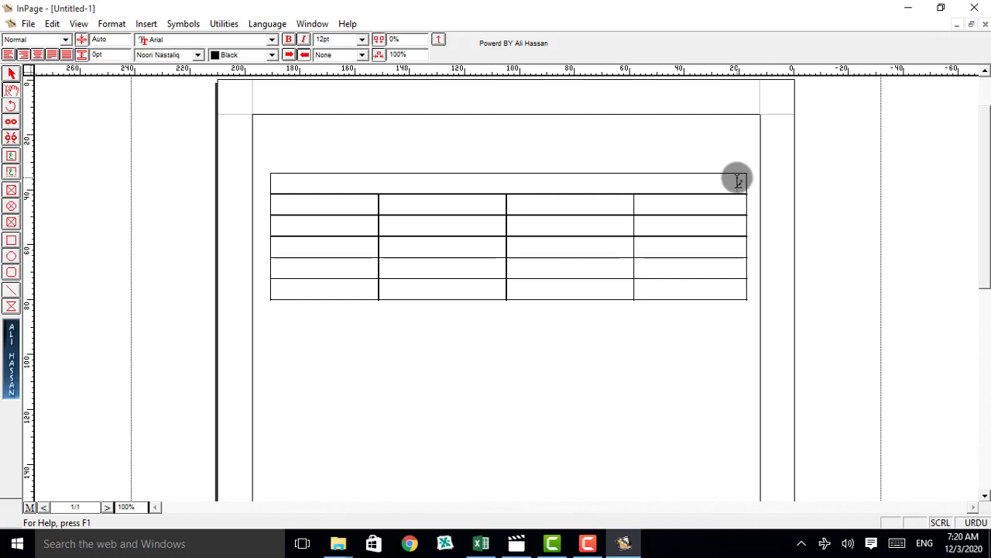
pyautogui.doubleClick(739, 181)
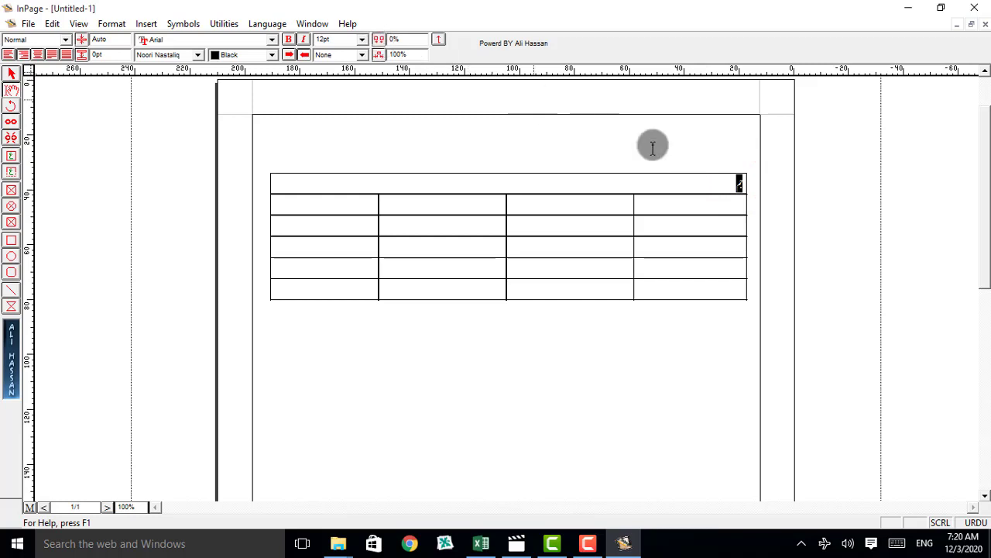
pyautogui.click(364, 40)
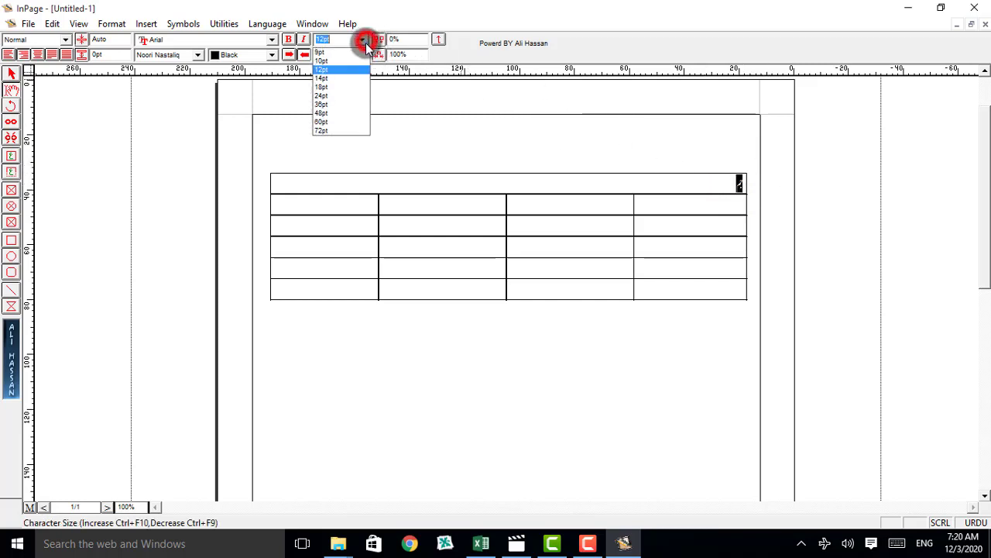
pyautogui.click(338, 87)
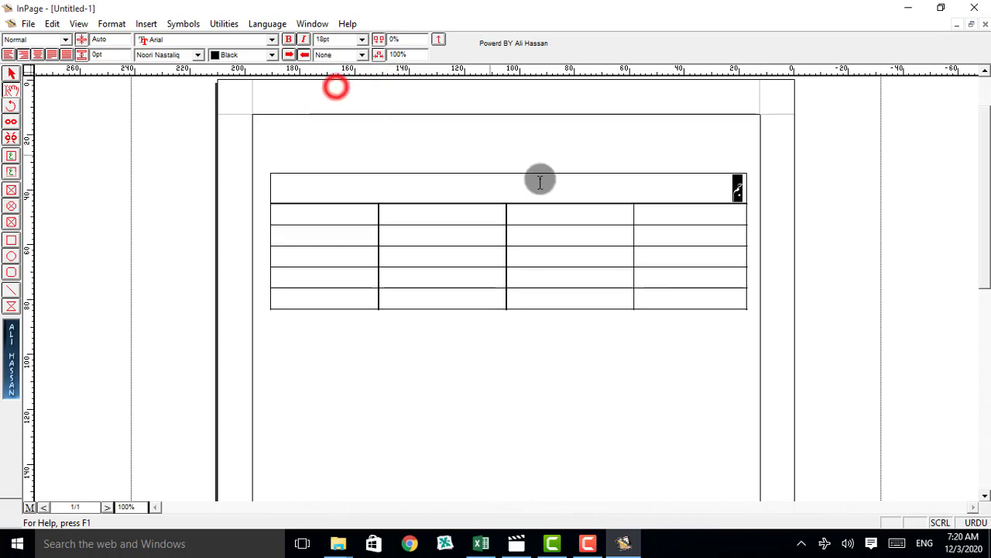
pyautogui.click(728, 193)
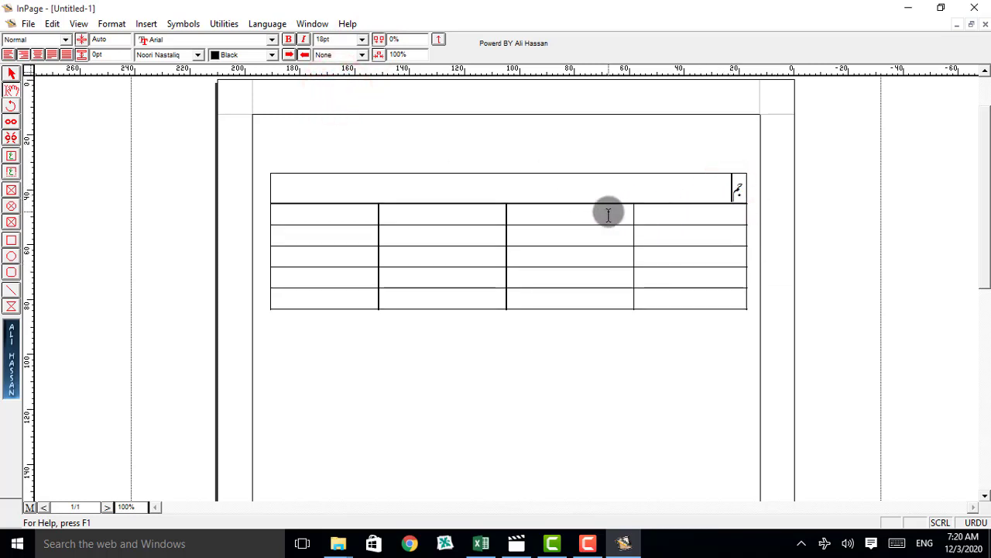
# Step: Complete the title in the merged first row so that it reads جموں کشمیر اکیڈمی
pyautogui.write('موں کشمیر')
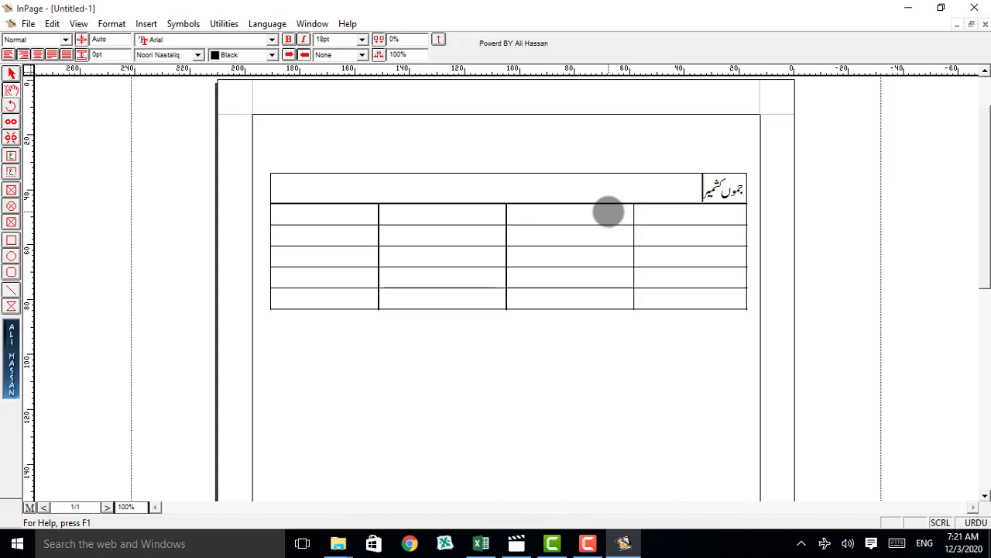
pyautogui.write('اکید')
pyautogui.press('BackSpace')
pyautogui.write('ڈ')
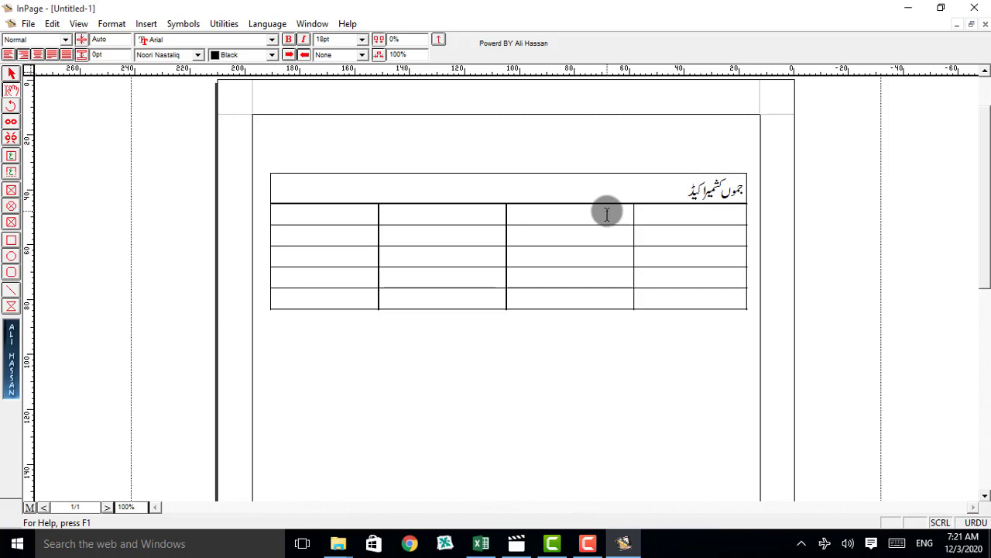
pyautogui.write('ی')
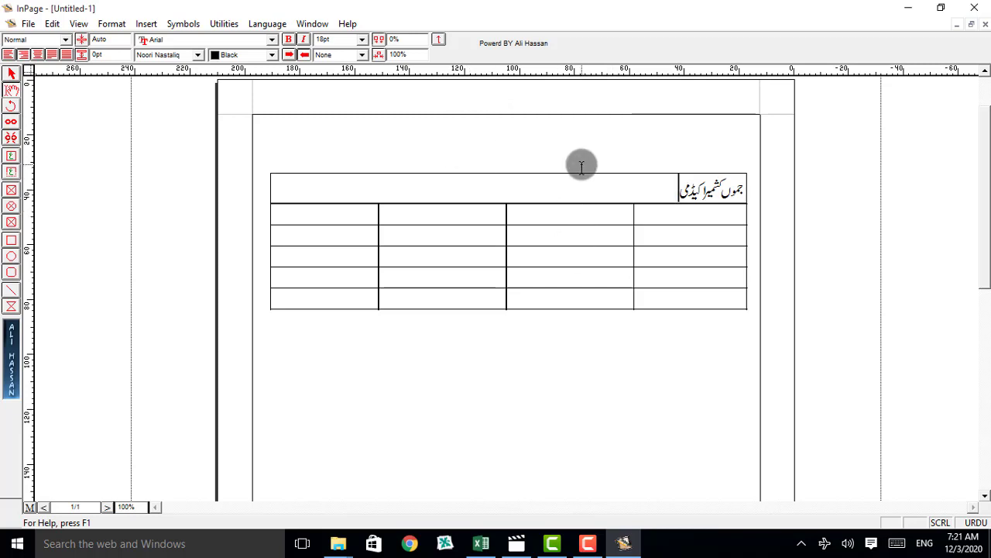
# Step: Examine the Phonetic keyboard layout in the keyboard preferences and keep Phonetic as the keyboard
pyautogui.click(58, 27)
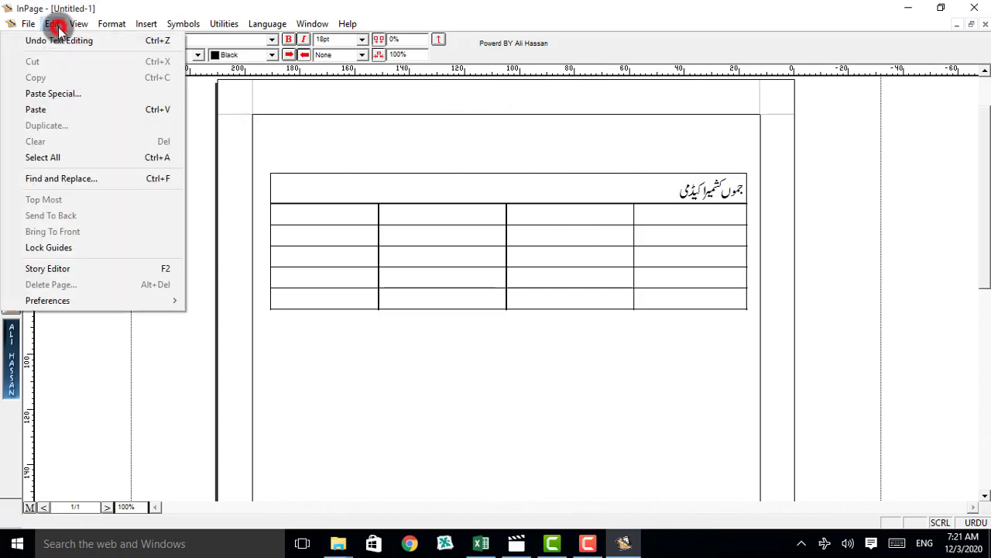
pyautogui.click(77, 300)
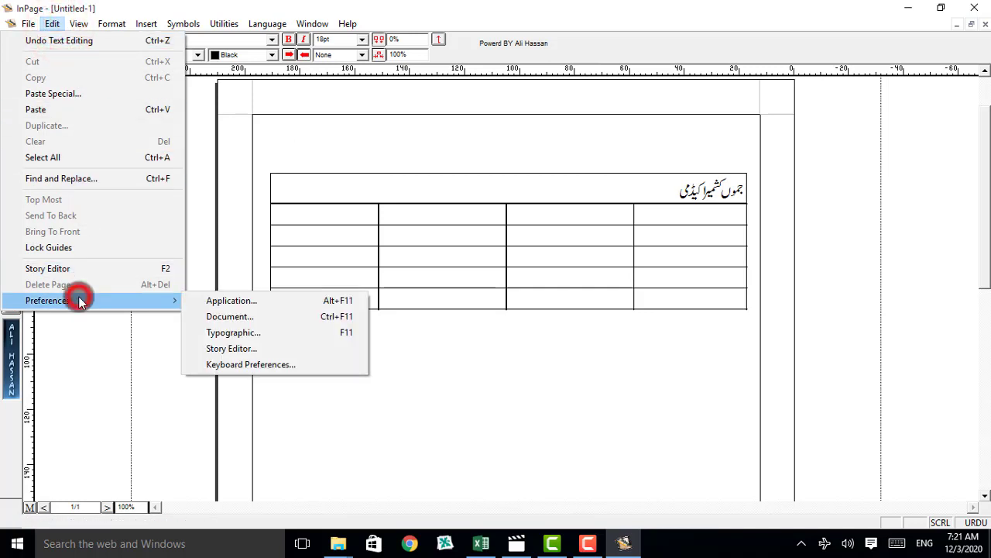
pyautogui.click(231, 365)
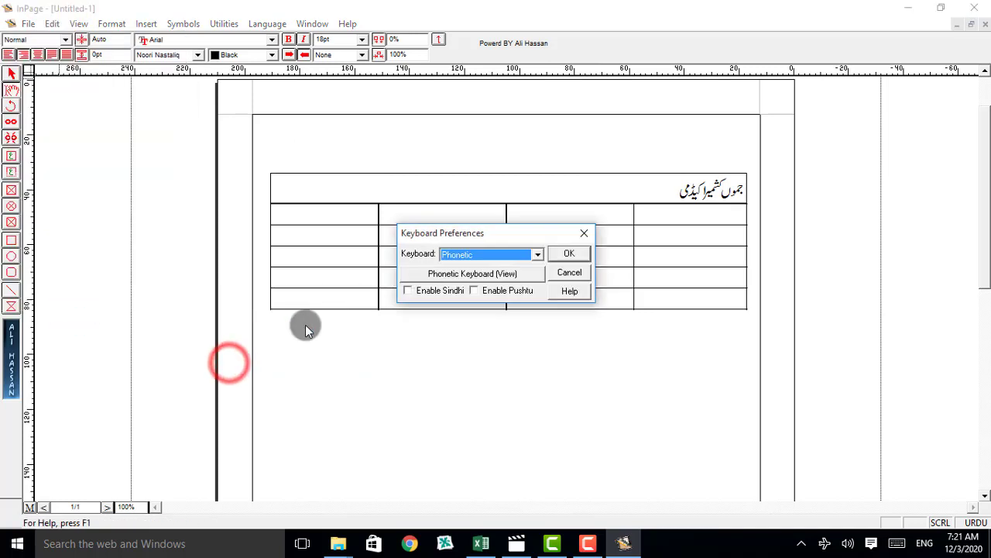
pyautogui.click(443, 276)
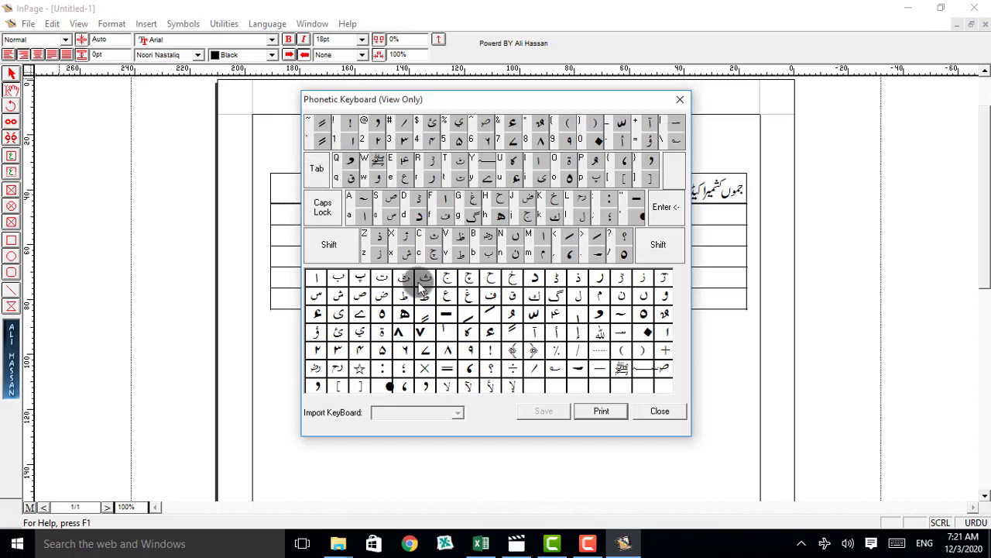
pyautogui.click(680, 100)
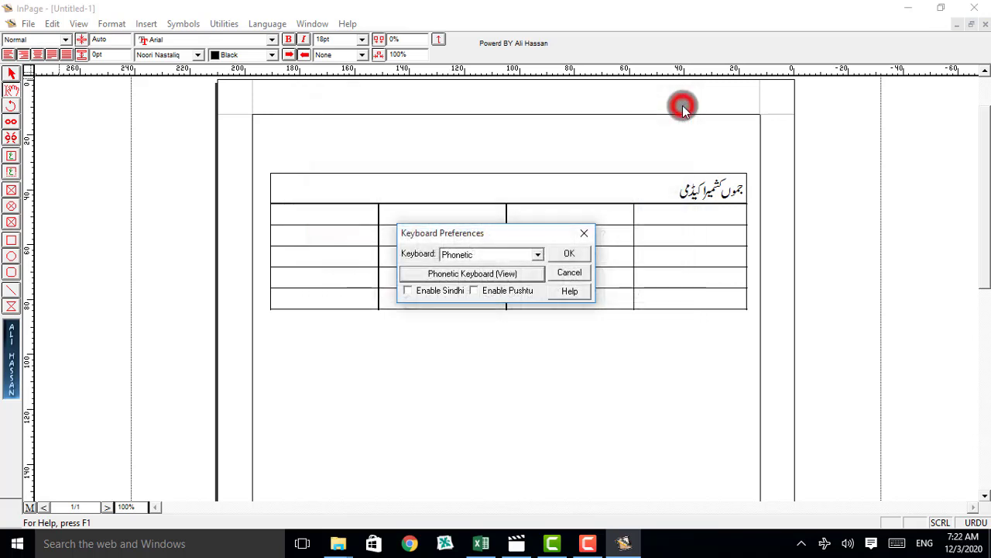
pyautogui.click(579, 255)
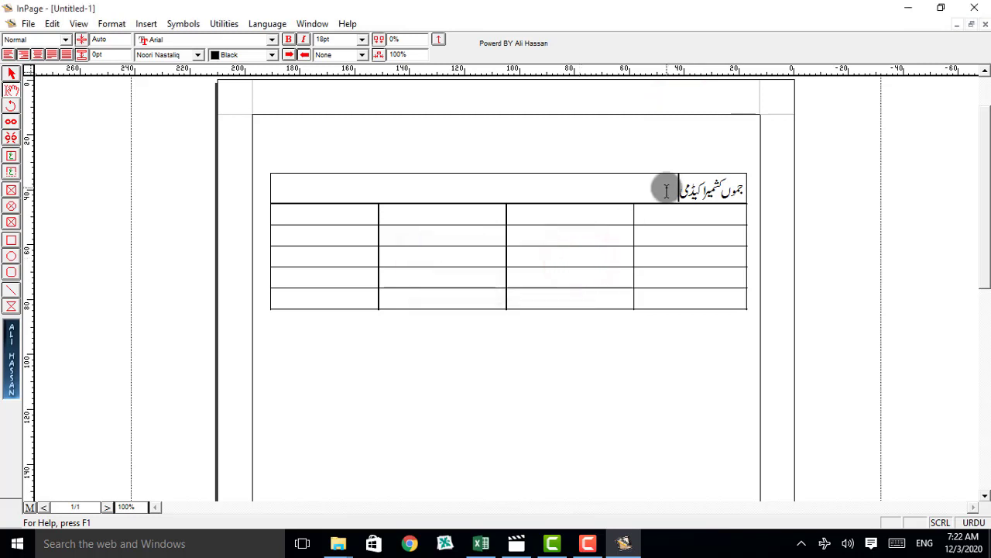
# Step: Add a second line reading کلاس دہم below the title in the merged first row
pyautogui.moveTo(678, 191); pyautogui.dragTo(748, 193)
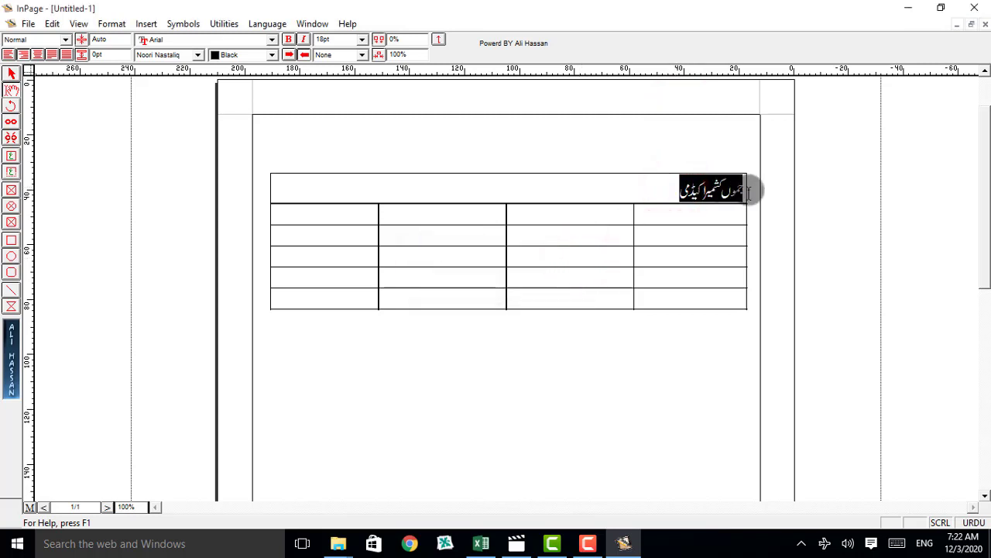
pyautogui.click(674, 192)
pyautogui.press('Return')
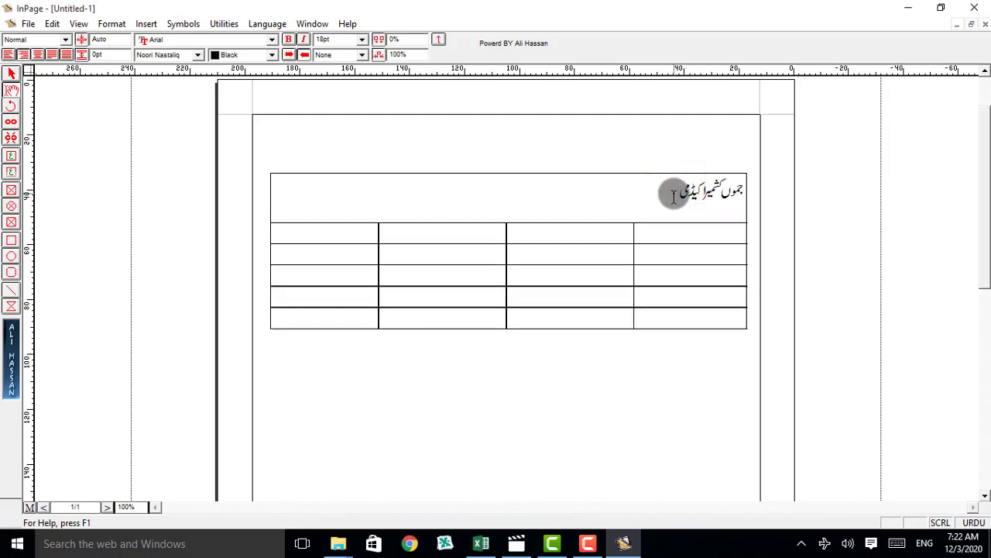
pyautogui.write('کلاس دہم')
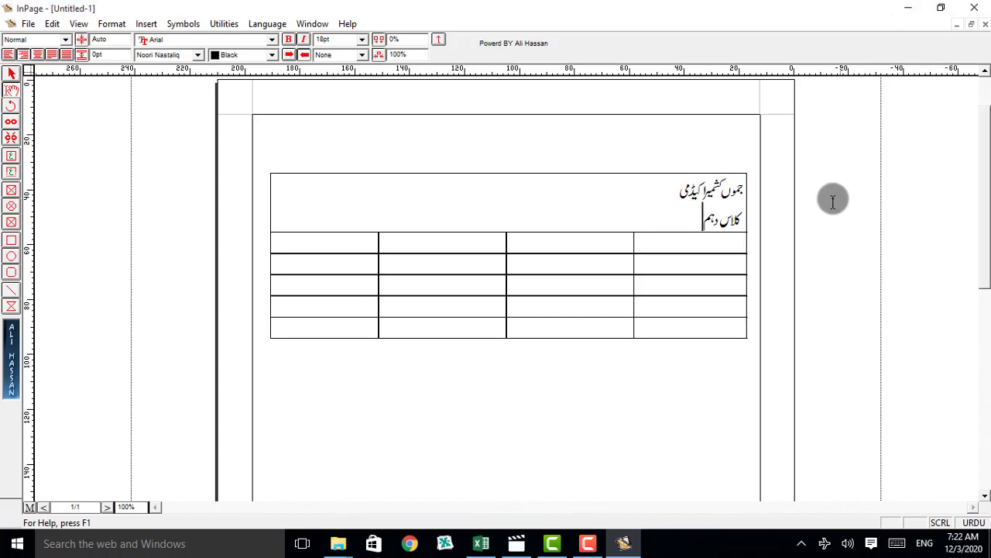
# Step: Set the font size of the line کلاس دہم to 14 pt
pyautogui.moveTo(687, 218); pyautogui.dragTo(749, 181)
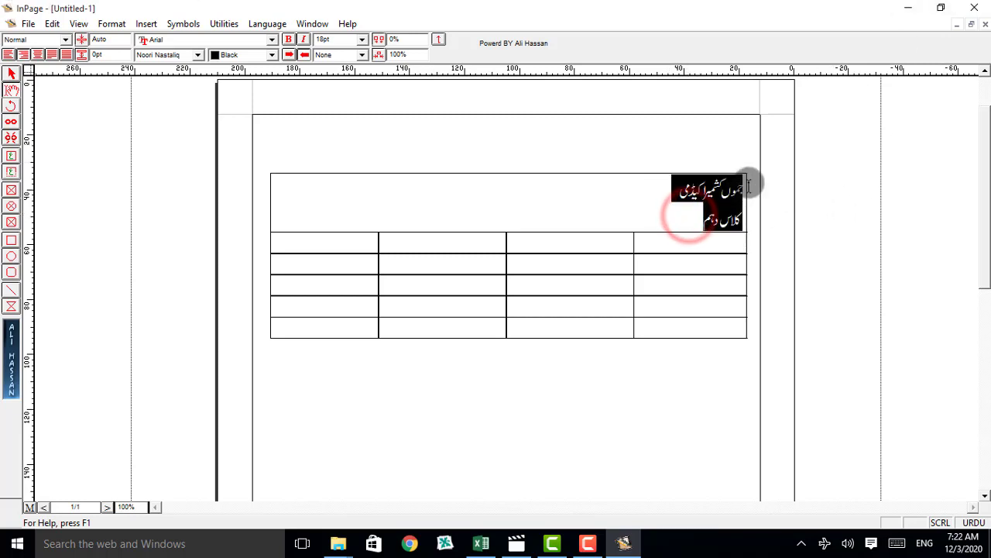
pyautogui.click(700, 217)
pyautogui.tripleClick(699, 217)
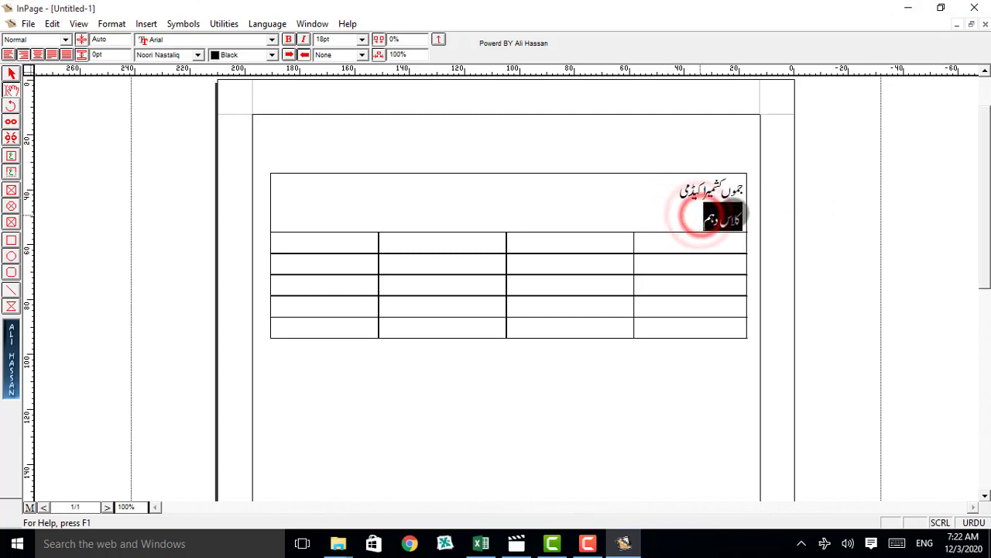
pyautogui.click(361, 39)
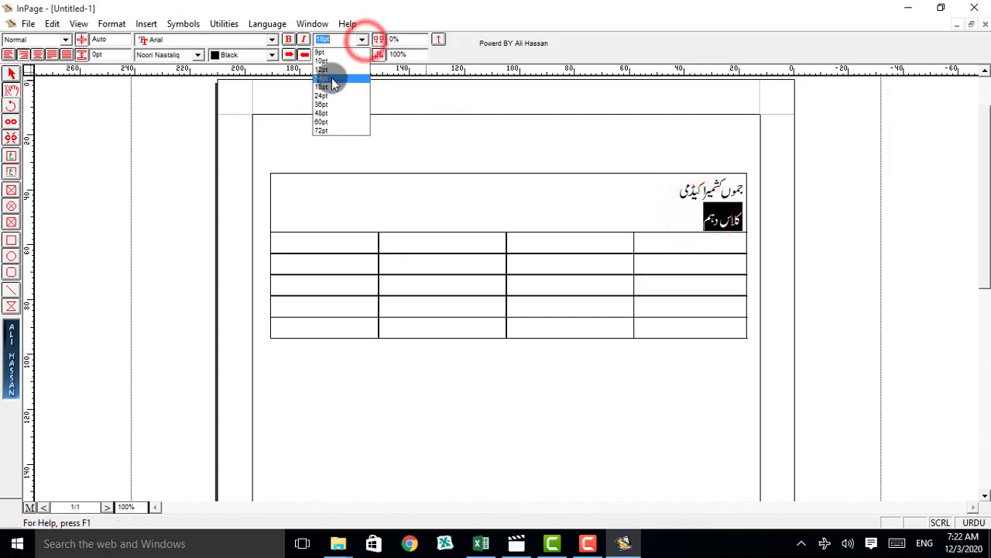
pyautogui.click(330, 80)
pyautogui.click(692, 233)
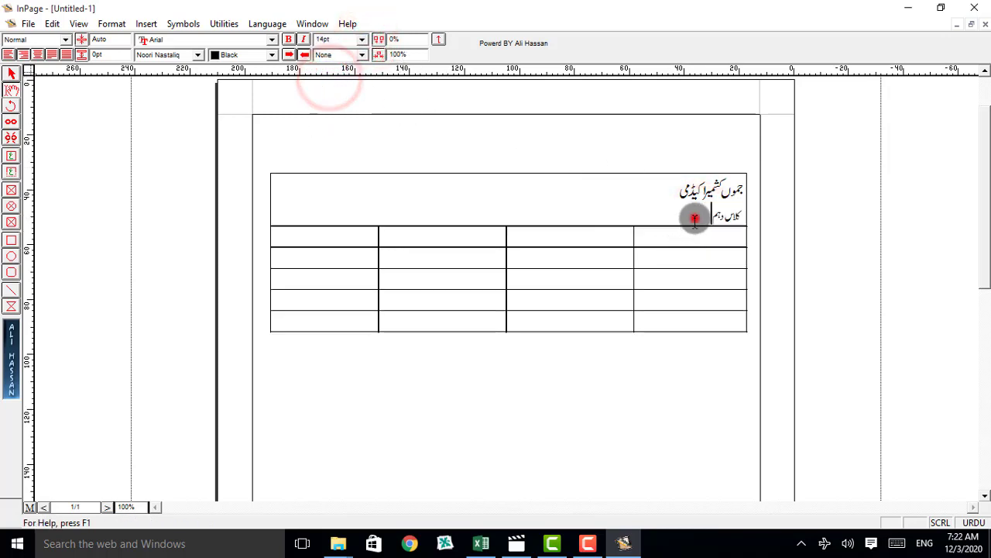
# Step: Center both text lines in the merged first row
pyautogui.moveTo(694, 216); pyautogui.dragTo(748, 190)
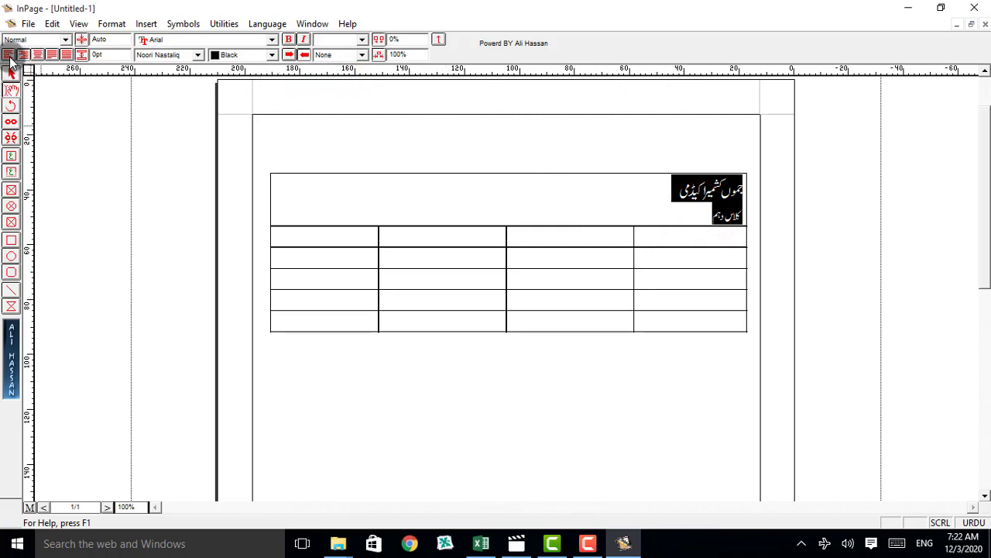
pyautogui.click(37, 56)
pyautogui.click(449, 212)
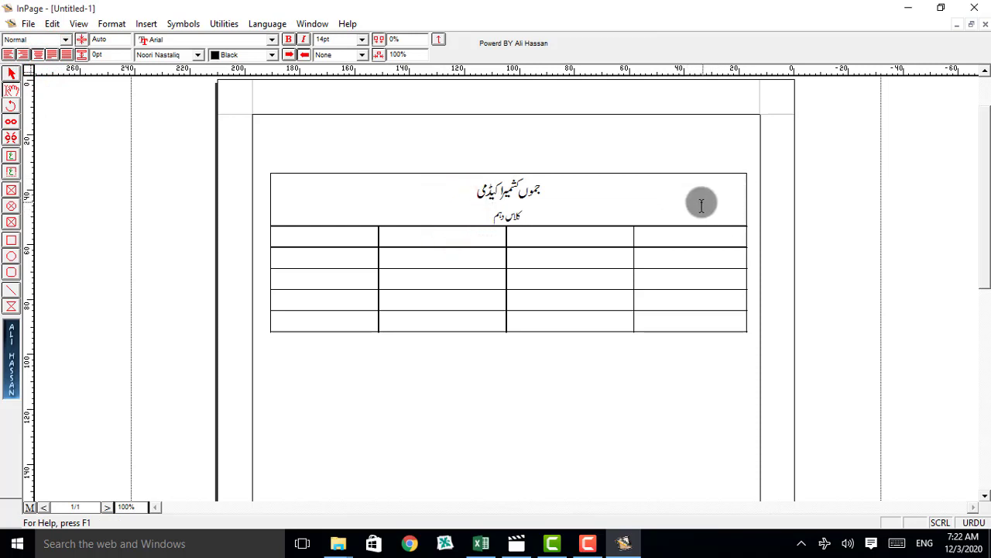
# Step: Draw a circular picture frame about 16 mm wide near the right end of the first row and import "png aCADEMY LOGO.gif" from the Desktop into it
pyautogui.click(11, 207)
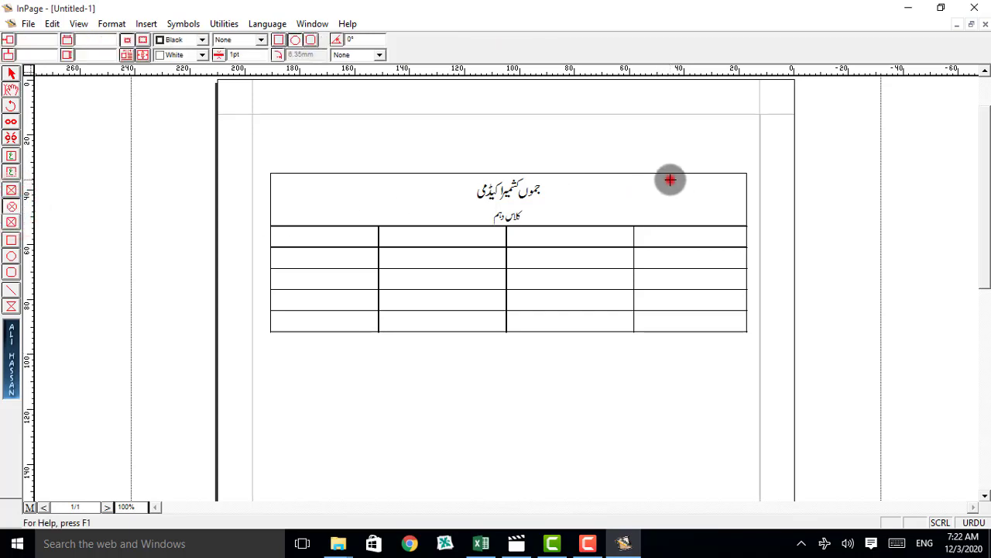
pyautogui.moveTo(670, 179); pyautogui.dragTo(713, 222)
pyautogui.doubleClick(694, 203)
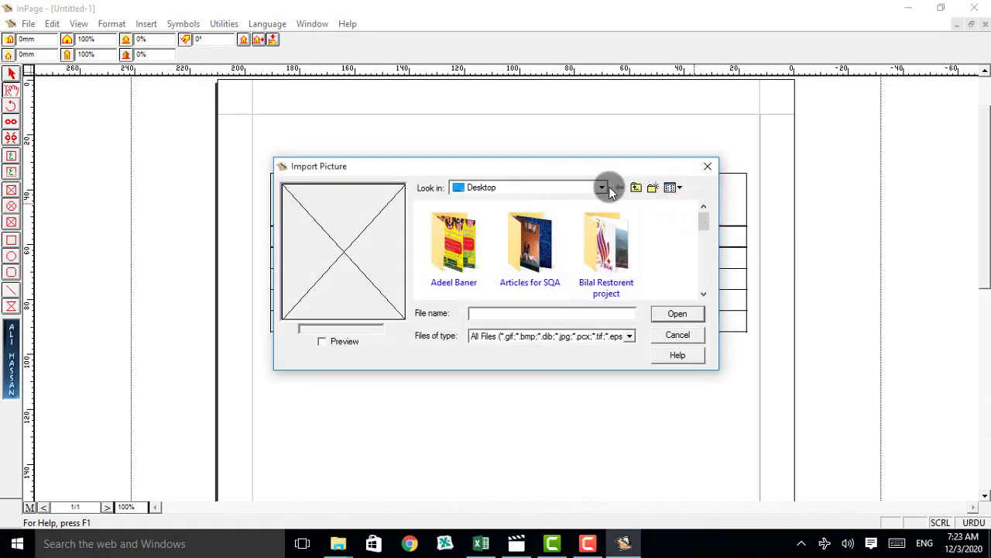
pyautogui.click(604, 187)
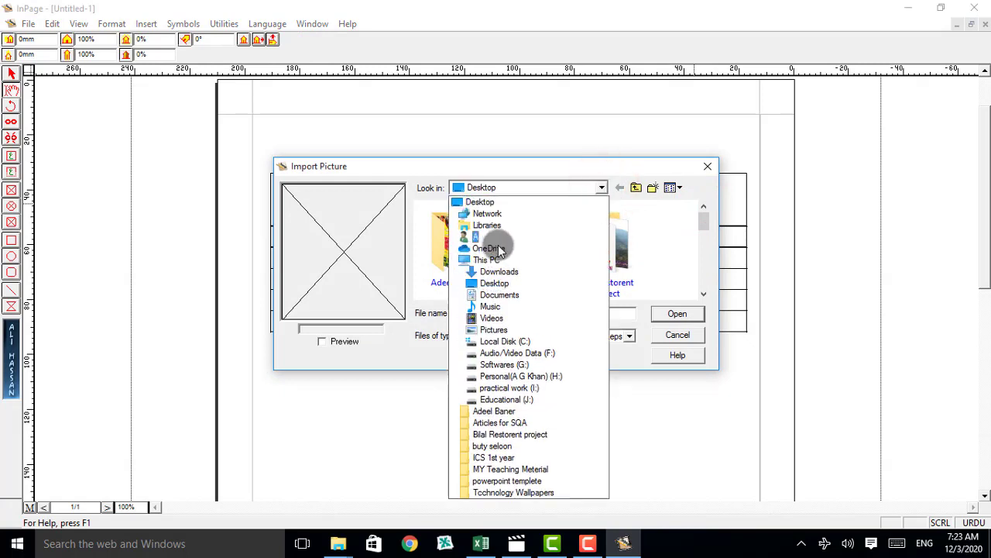
pyautogui.click(495, 282)
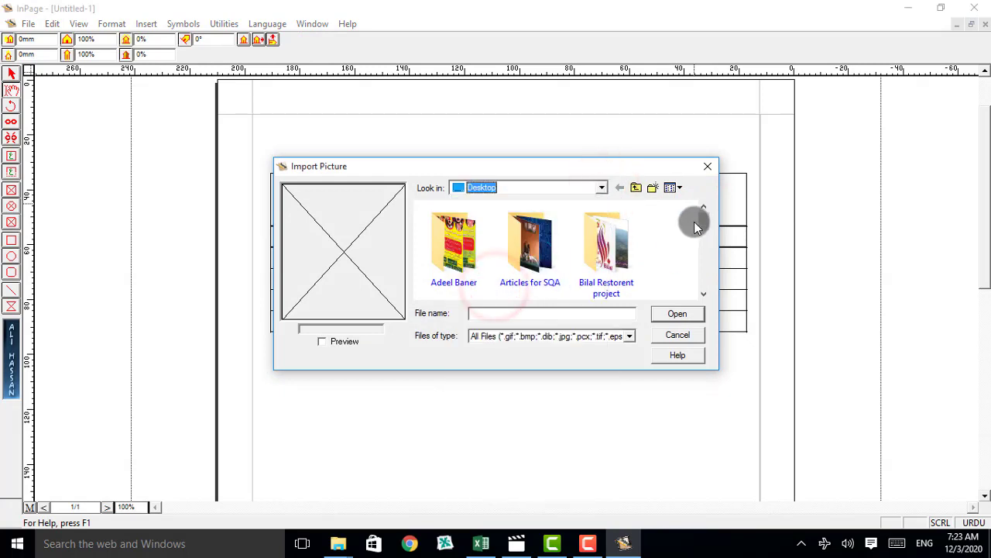
pyautogui.moveTo(705, 225); pyautogui.dragTo(709, 276)
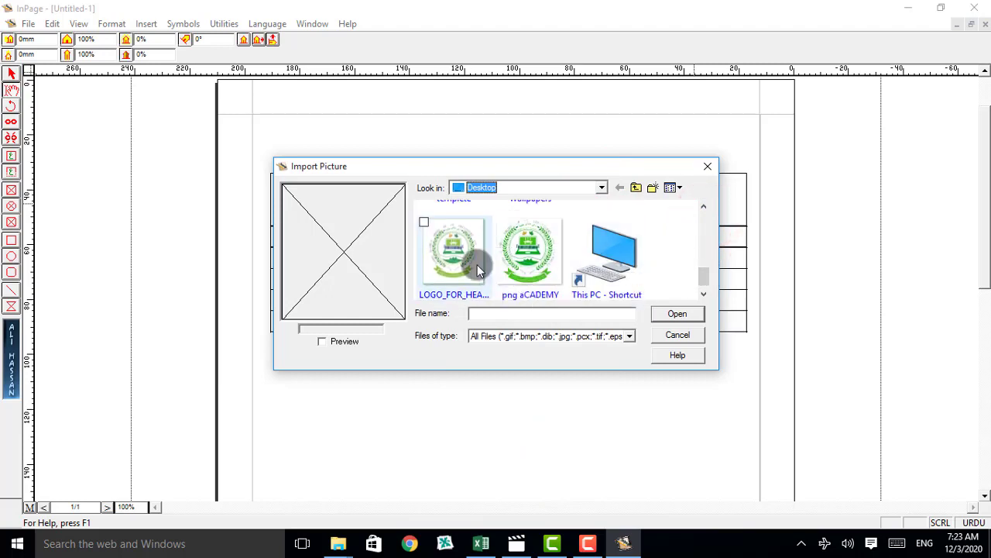
pyautogui.click(523, 259)
pyautogui.click(662, 313)
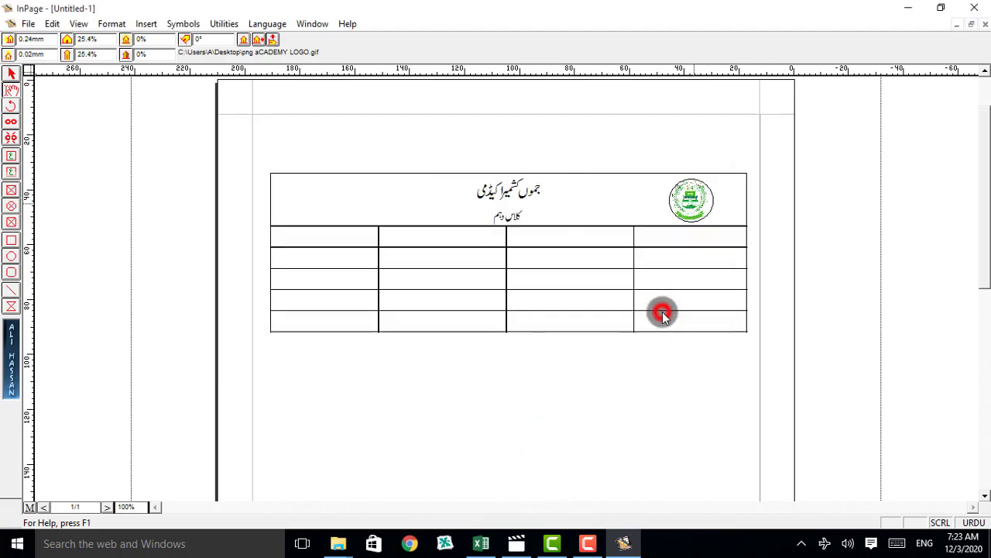
pyautogui.click(647, 198)
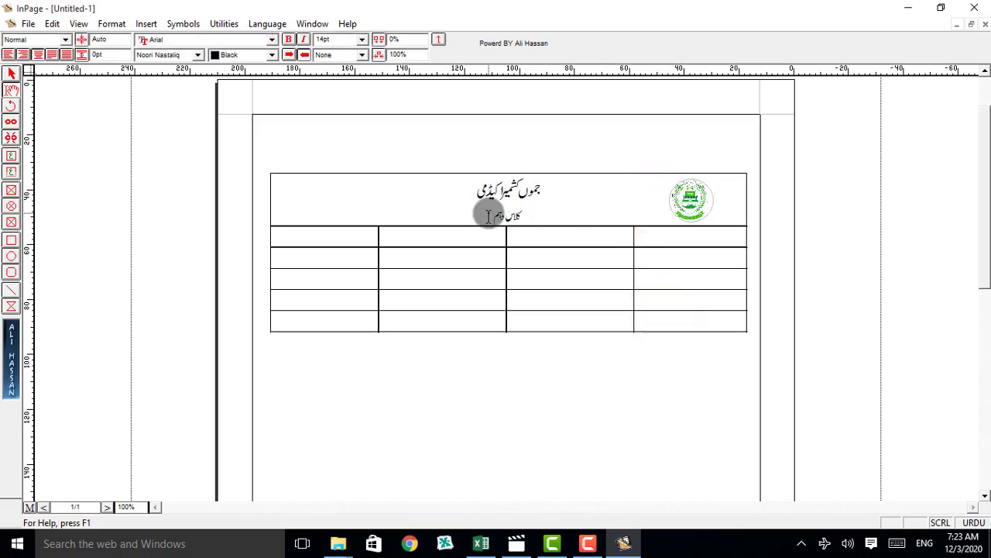
# Step: Make the title line جموں کشمیر اکیڈمی in the merged first row bold
pyautogui.moveTo(490, 214); pyautogui.dragTo(501, 214)
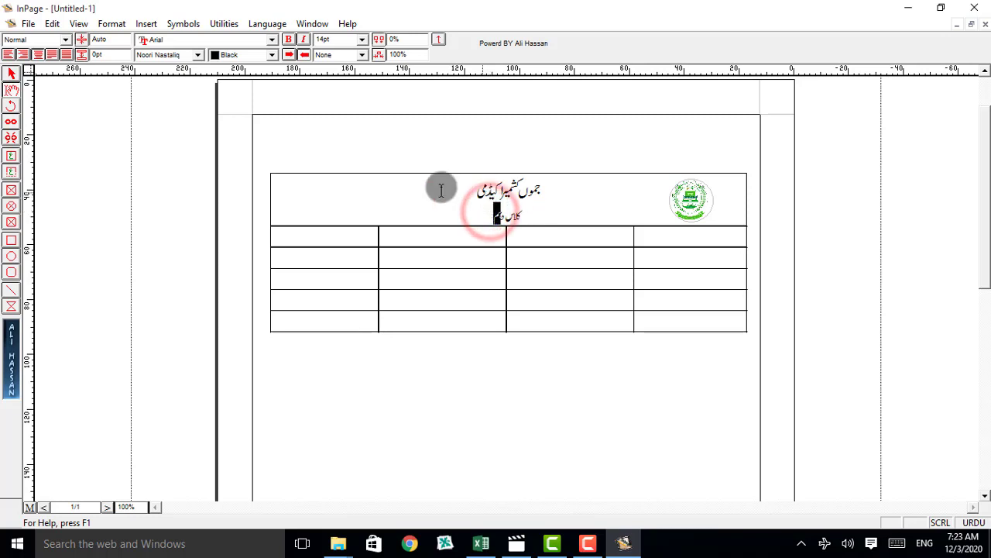
pyautogui.moveTo(451, 189); pyautogui.dragTo(547, 193)
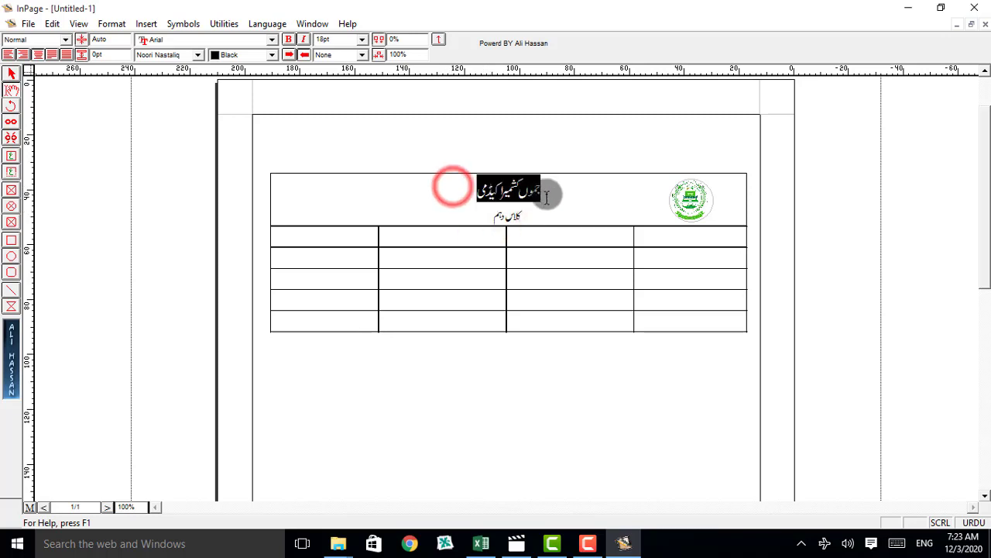
pyautogui.click(288, 39)
pyautogui.click(430, 199)
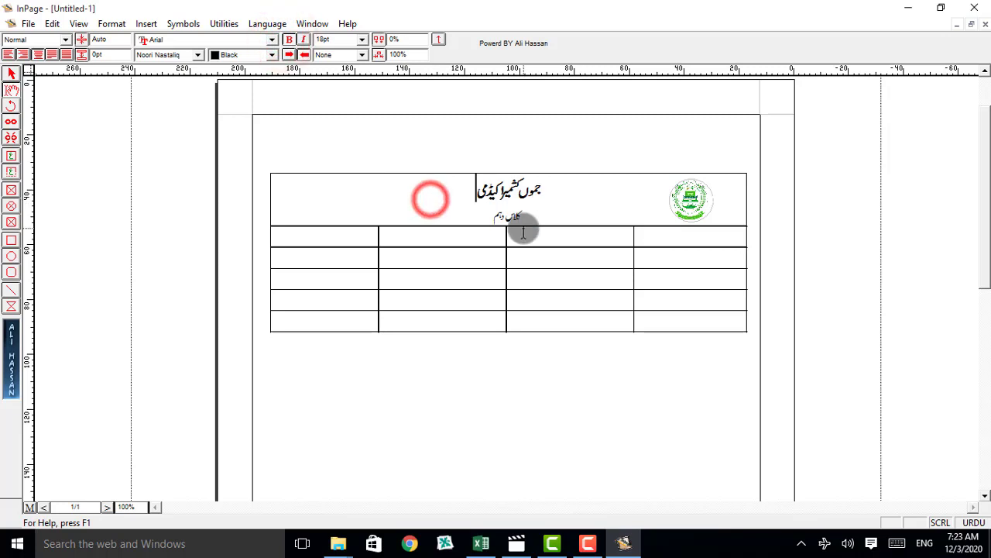
# Step: Enter the column headings رولنمبر, طالب علم کا نام, والد کا نام and ماہانہ ٹیسٹ نمرات in the table's second row, from right to left
pyautogui.click(699, 236)
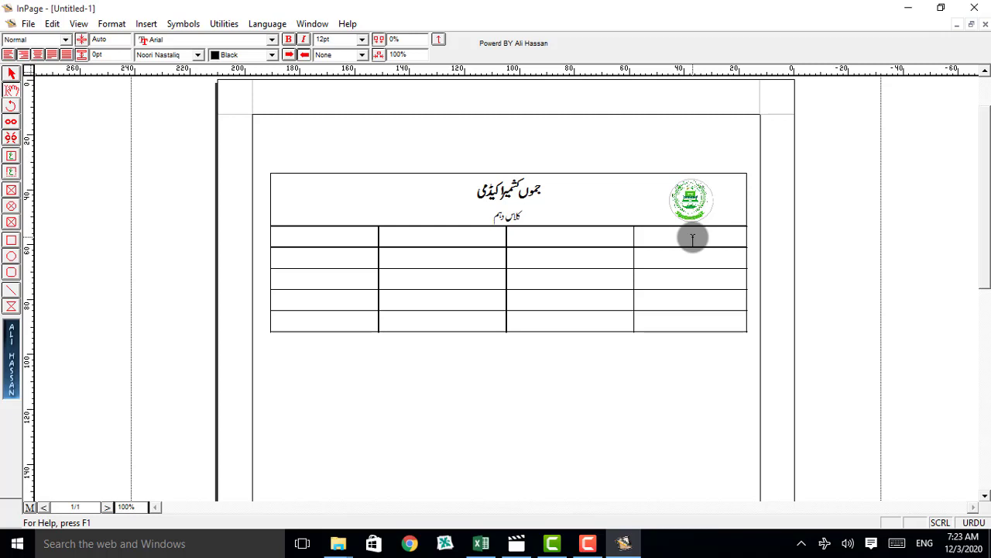
pyautogui.write('رول نمبر')
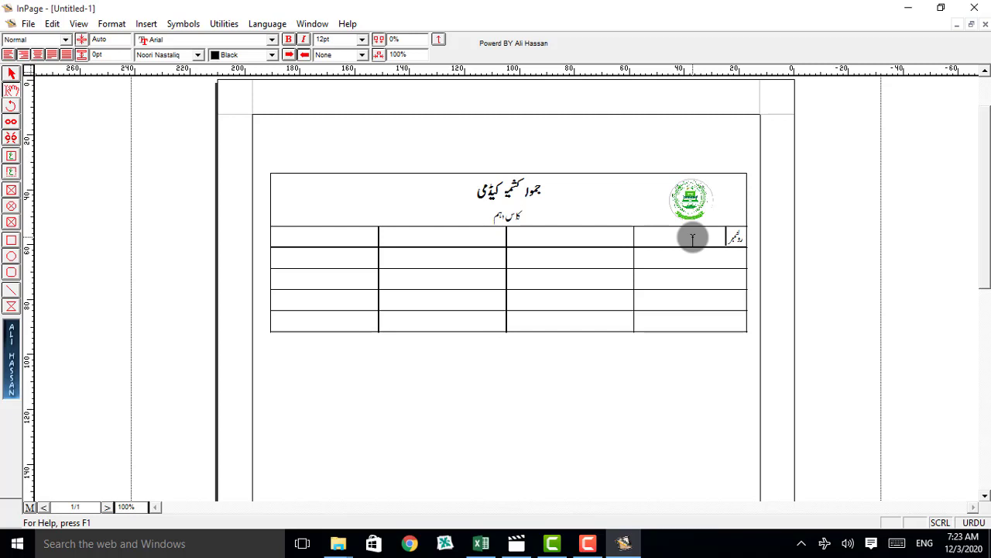
pyautogui.click(632, 237)
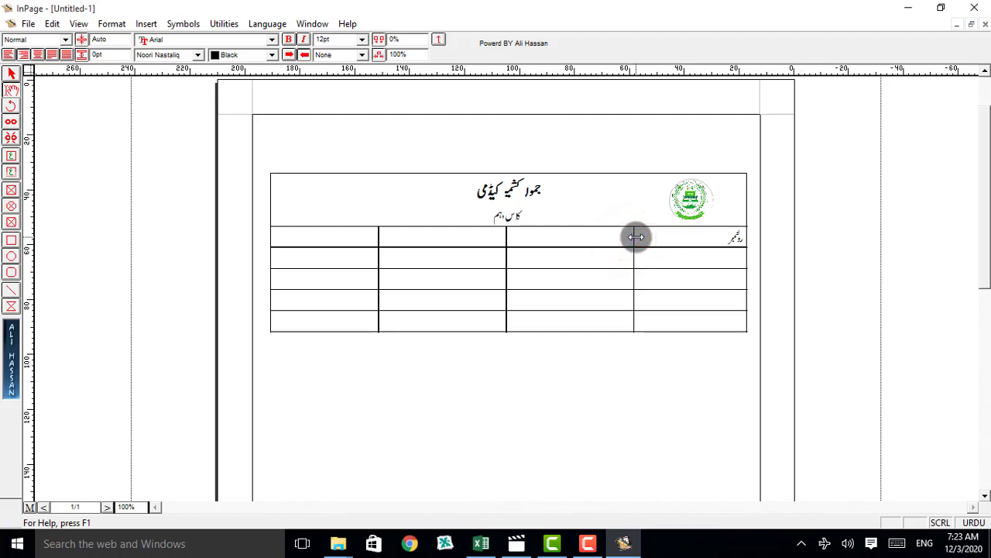
pyautogui.write('نام')
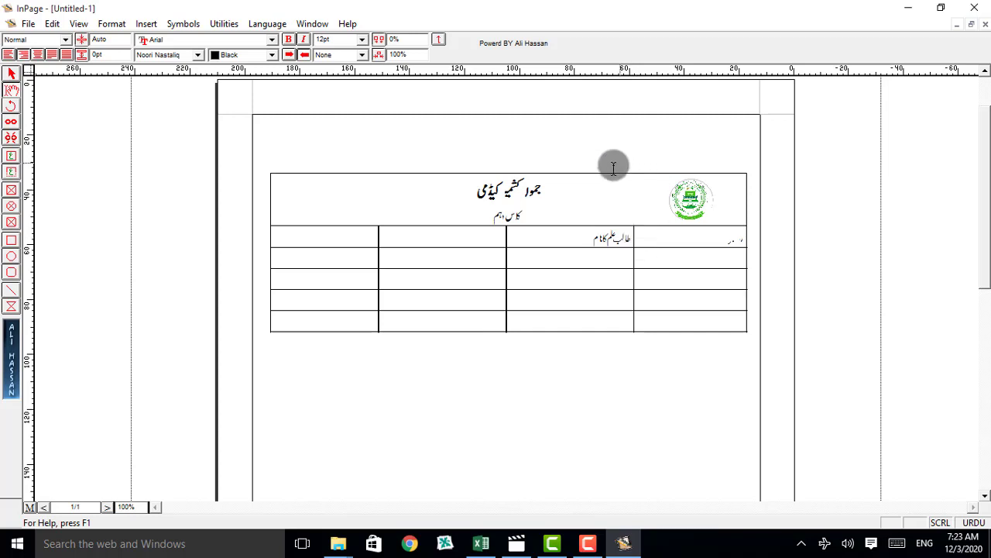
pyautogui.click(470, 239)
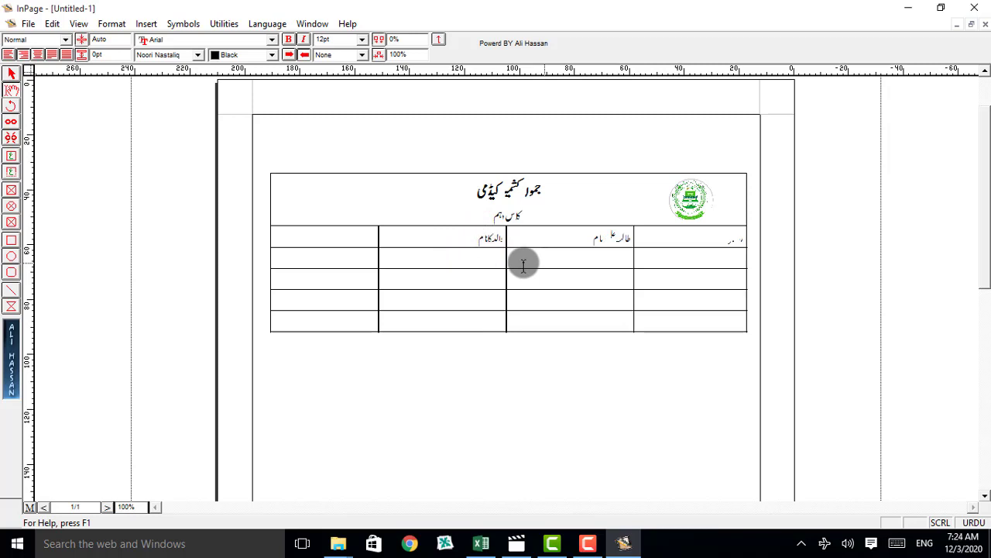
pyautogui.click(354, 234)
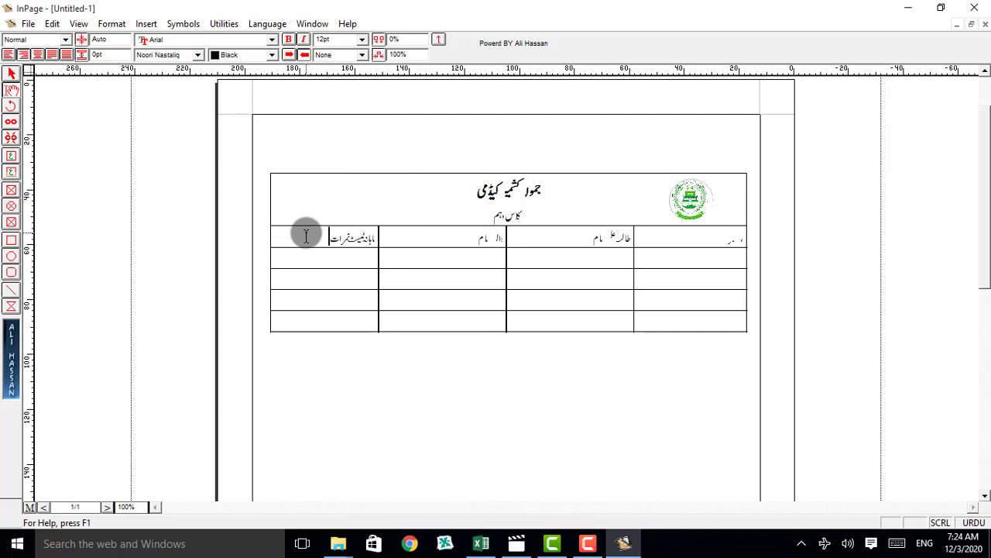
# Step: Set the font size of the four column headings in the second row to 14 pt
pyautogui.moveTo(307, 235); pyautogui.dragTo(756, 244)
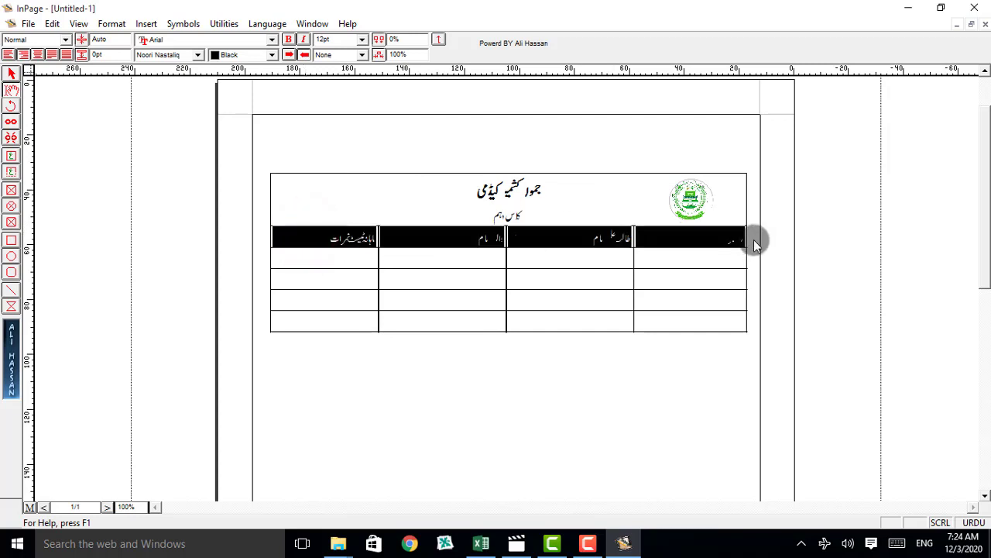
pyautogui.click(362, 39)
pyautogui.click(347, 78)
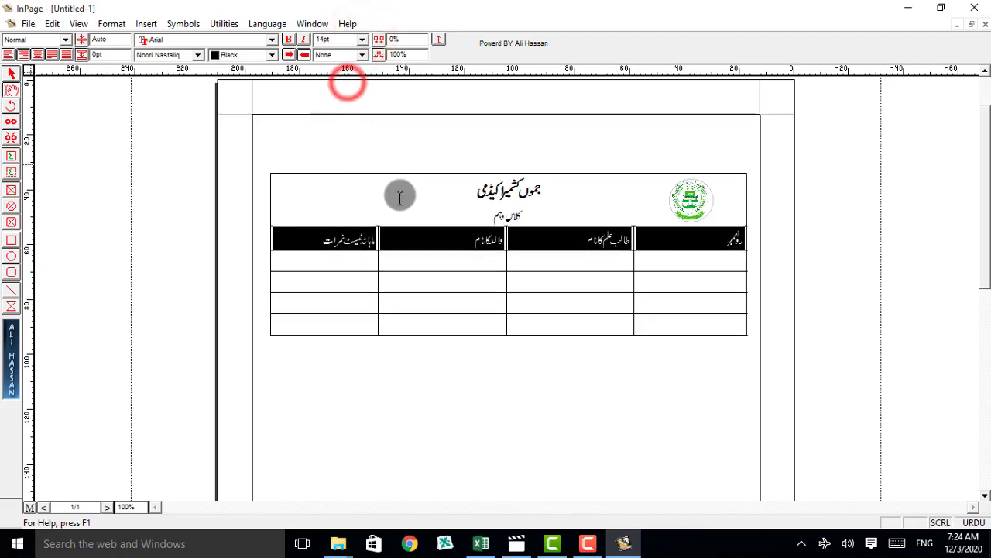
# Step: Try bold formatting on the four column headings and undo it
pyautogui.click(291, 40)
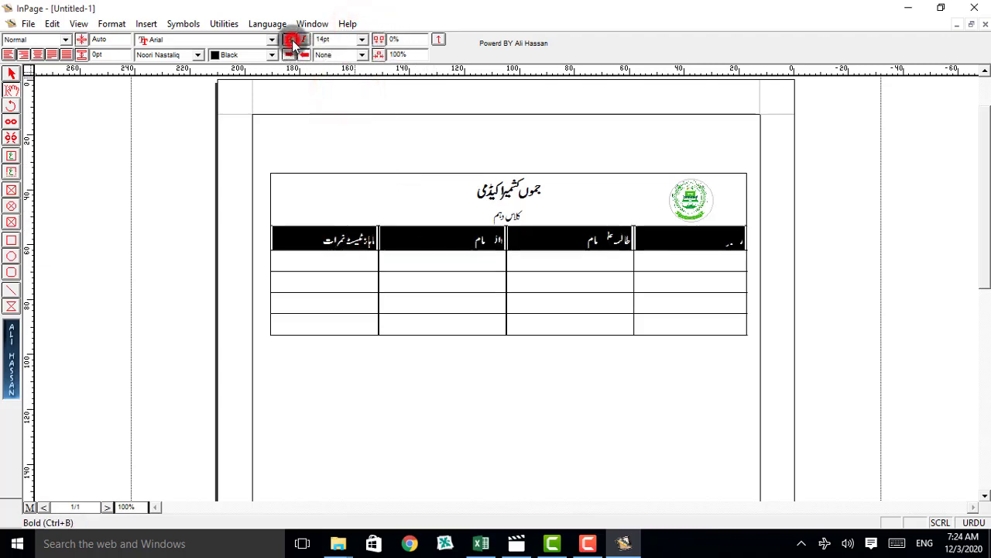
pyautogui.click(415, 244)
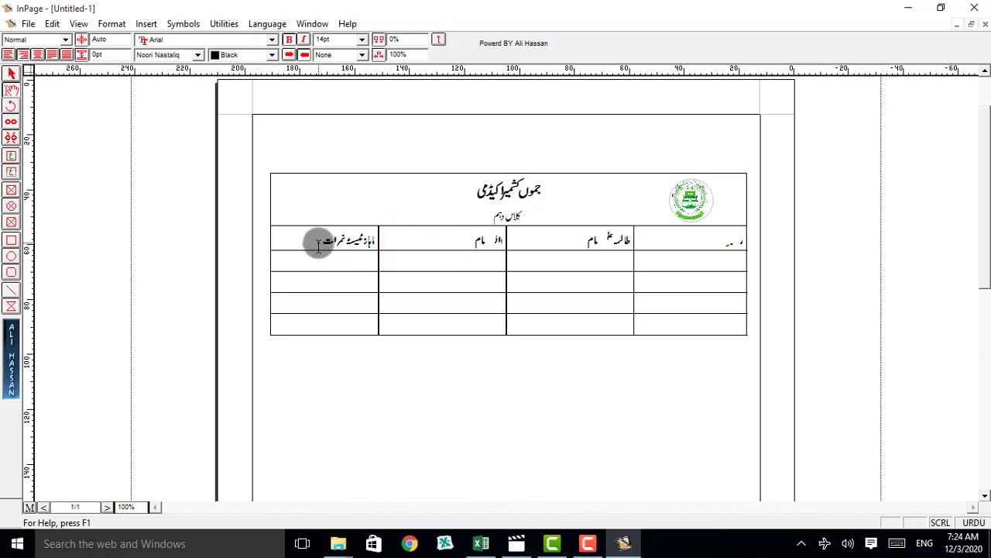
pyautogui.hotkey('ctrl', 'z')
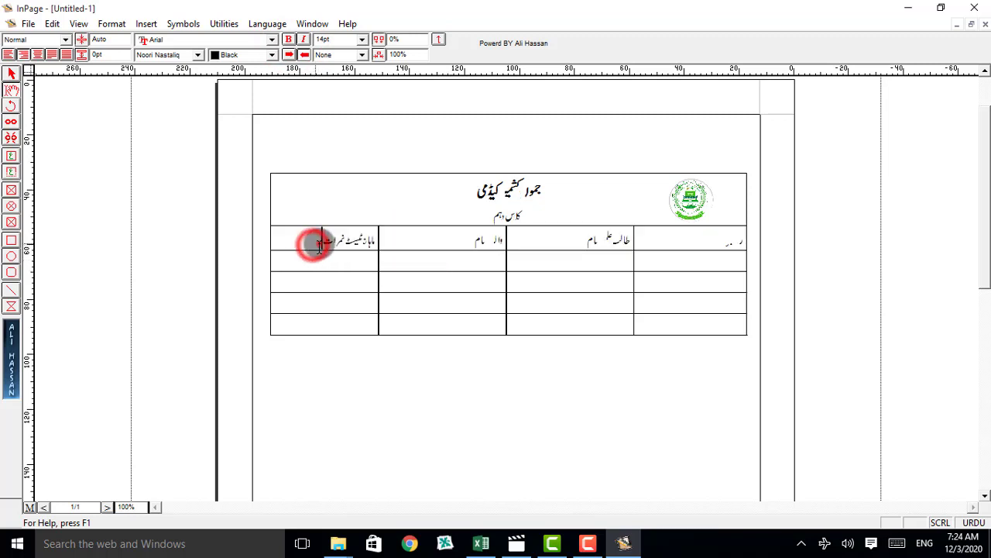
# Step: Try an 18 pt font size on the four column headings and return them to 14 pt
pyautogui.moveTo(313, 248); pyautogui.dragTo(748, 230)
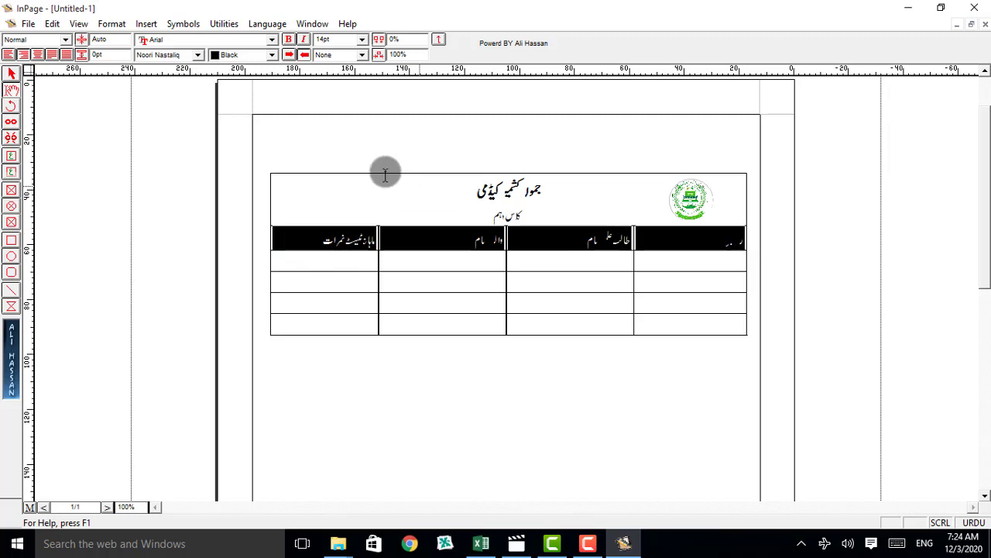
pyautogui.click(362, 40)
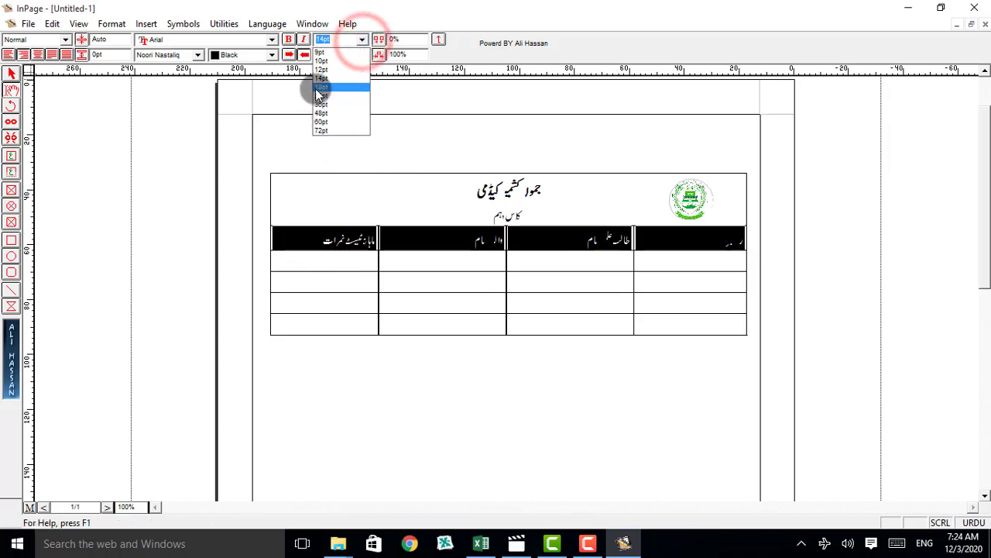
pyautogui.click(317, 87)
pyautogui.click(362, 40)
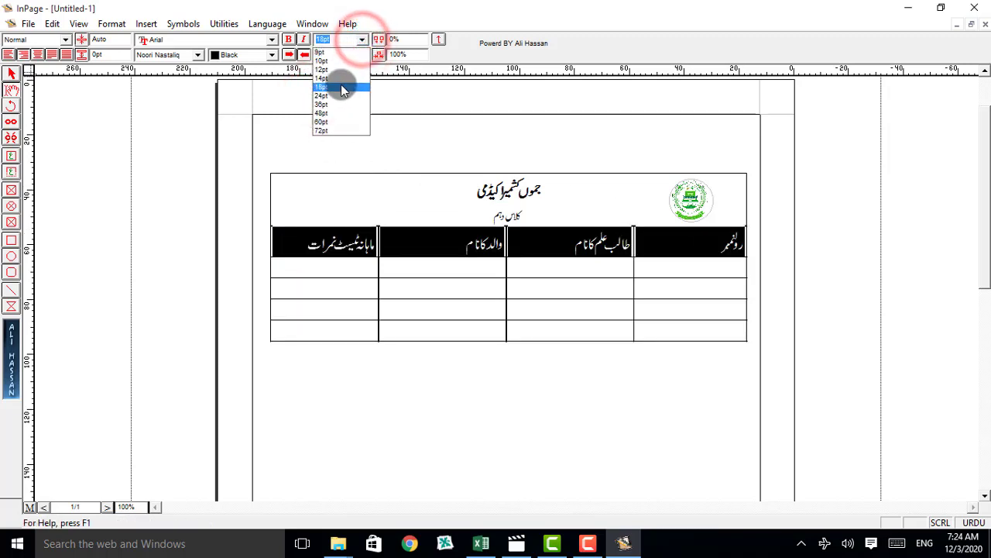
pyautogui.click(340, 78)
pyautogui.click(361, 255)
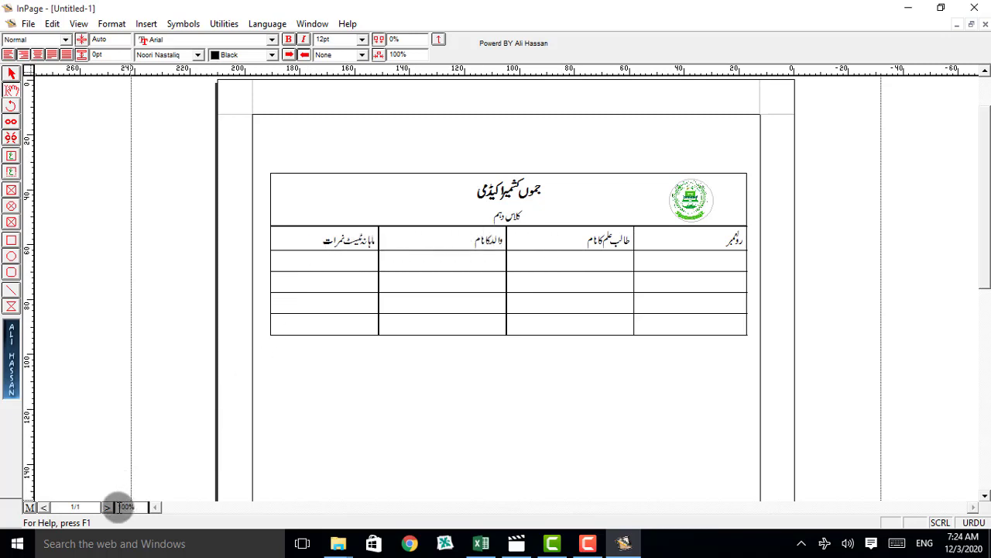
# Step: Move the column dividers below the merged row to make the columns about 15, 46, 53 and 59 mm wide, from right to left
pyautogui.moveTo(117, 507); pyautogui.dragTo(135, 508)
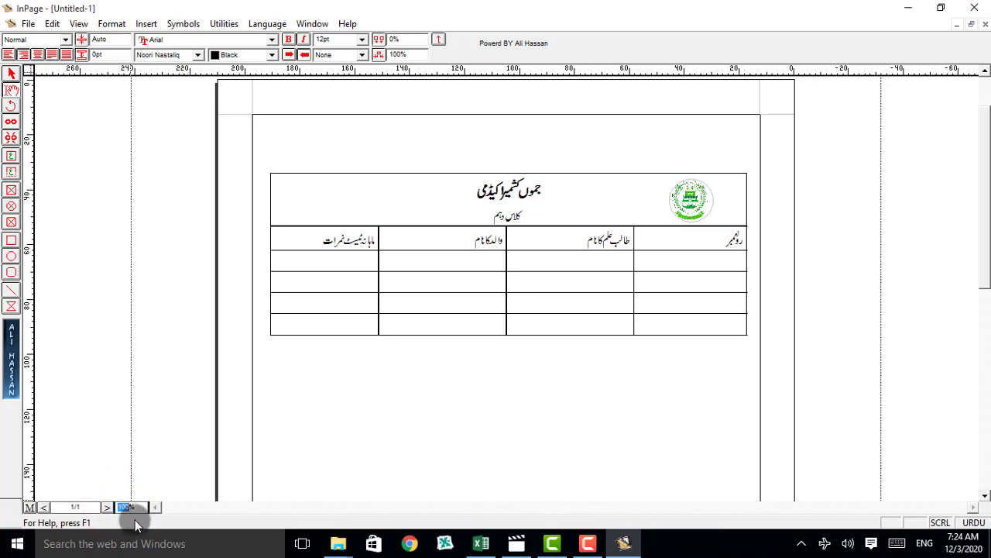
pyautogui.write('1')
pyautogui.press('Return')
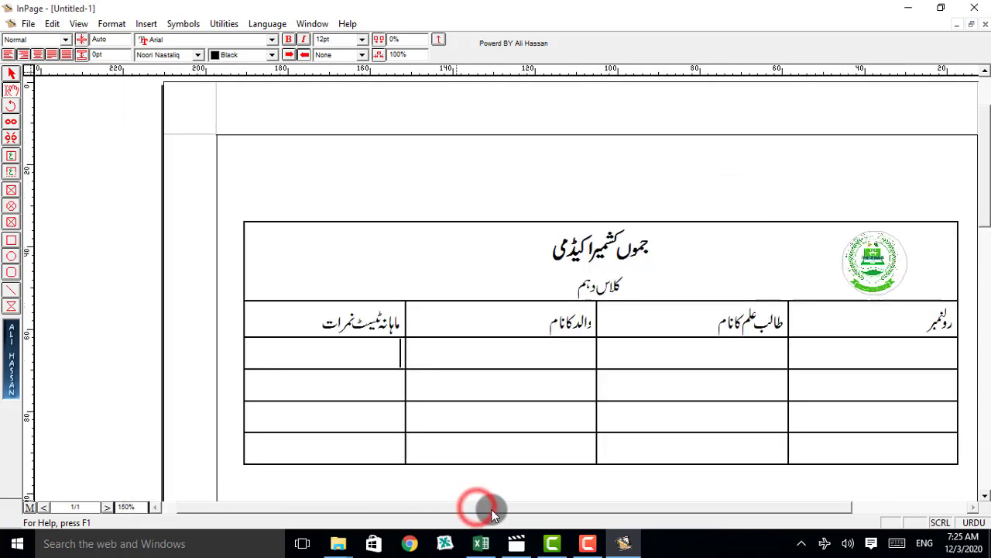
pyautogui.moveTo(491, 509); pyautogui.dragTo(501, 509)
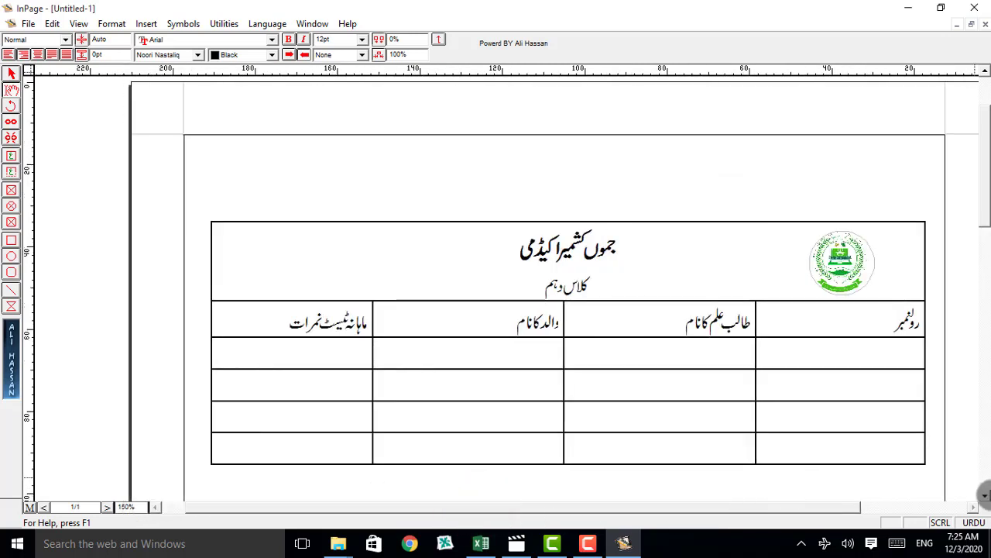
pyautogui.click(984, 497)
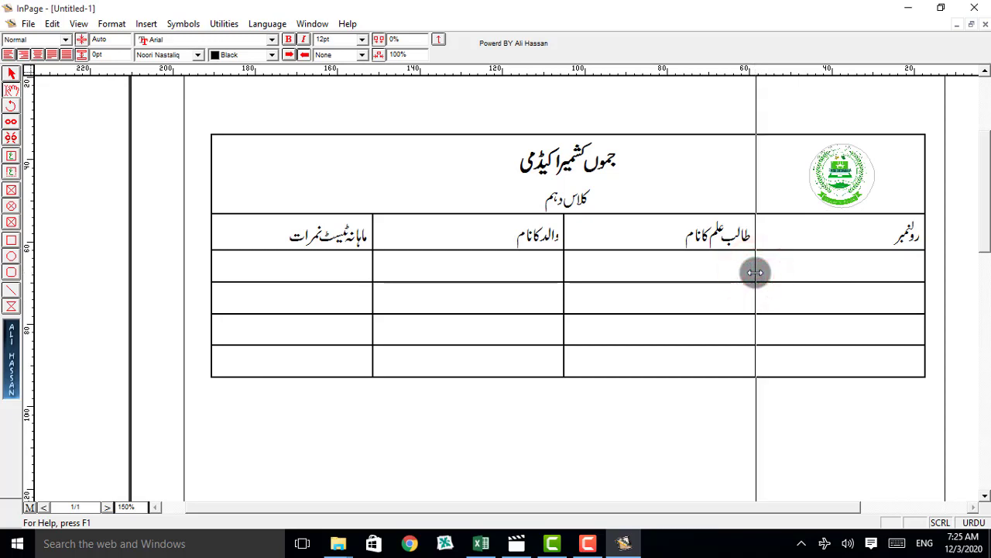
pyautogui.moveTo(755, 271); pyautogui.dragTo(865, 278)
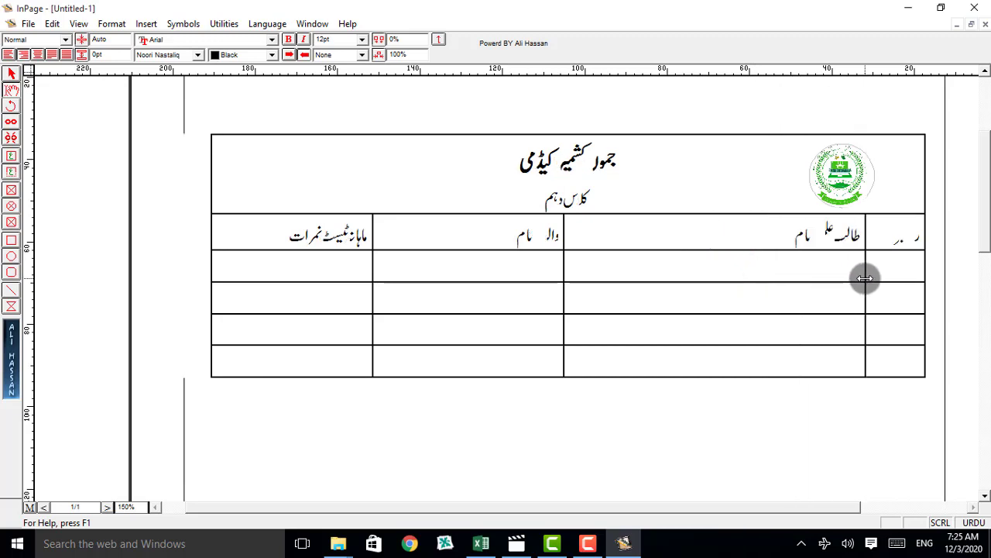
pyautogui.moveTo(566, 274); pyautogui.dragTo(675, 276)
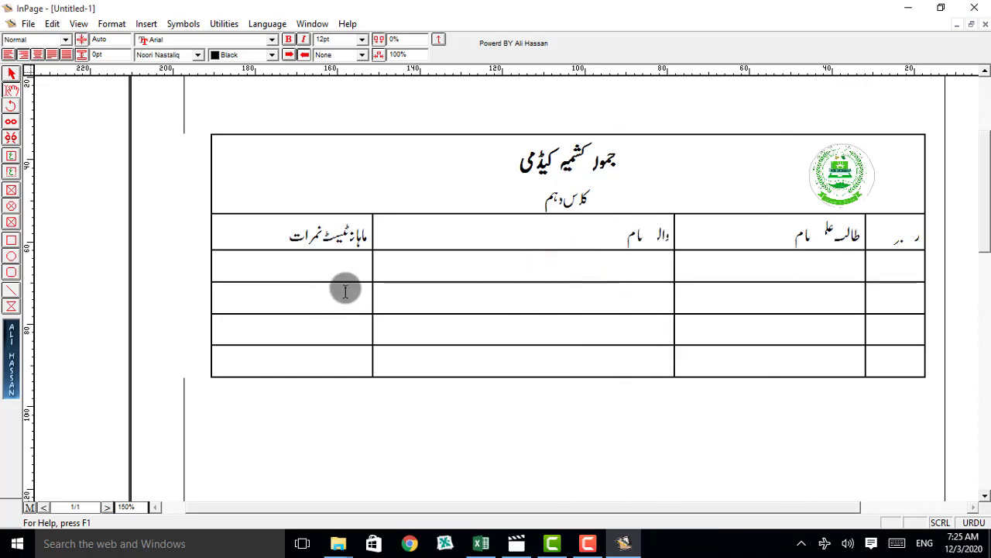
pyautogui.moveTo(374, 277); pyautogui.dragTo(457, 274)
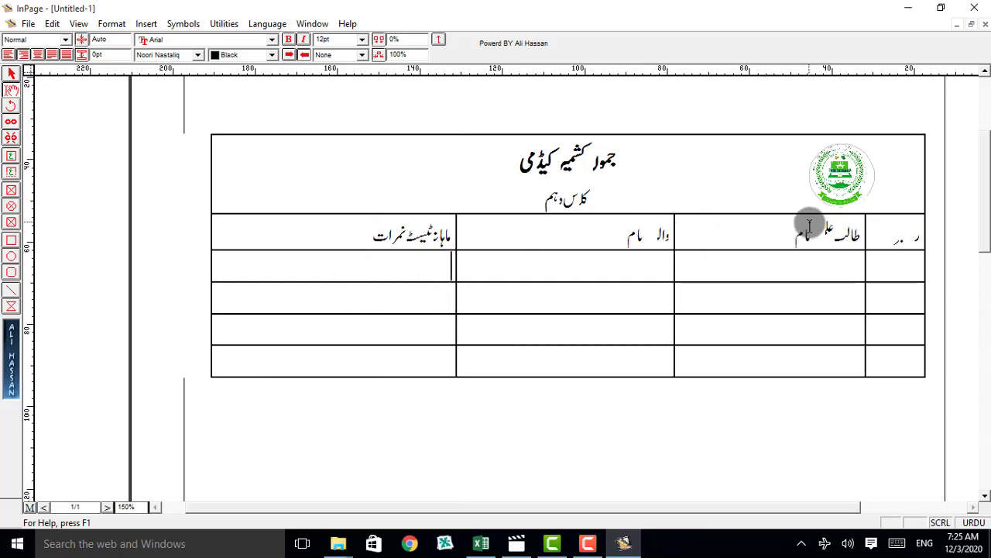
# Step: Test the heading row at 18 pt in the resized columns and restore it to 14 pt
pyautogui.moveTo(361, 236); pyautogui.dragTo(929, 238)
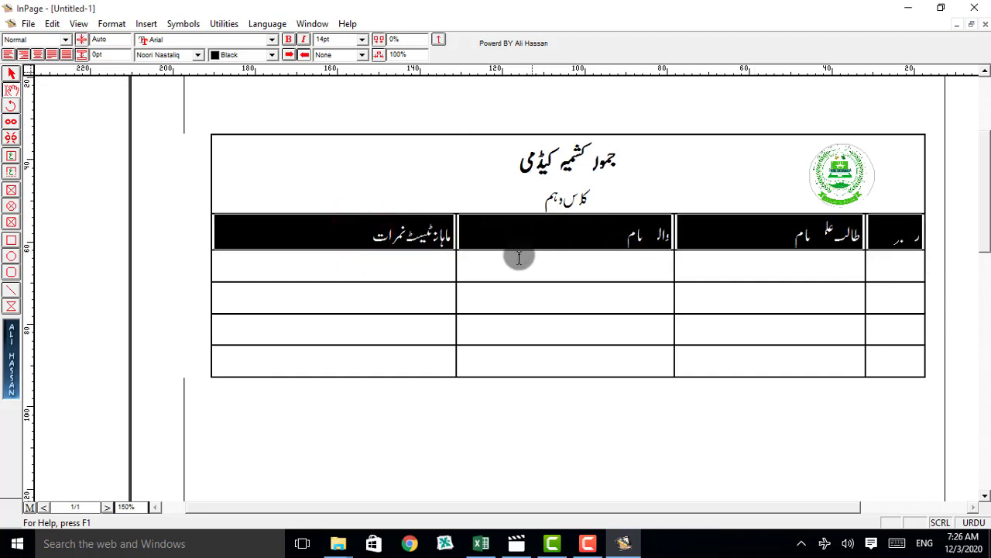
pyautogui.click(361, 40)
pyautogui.click(339, 87)
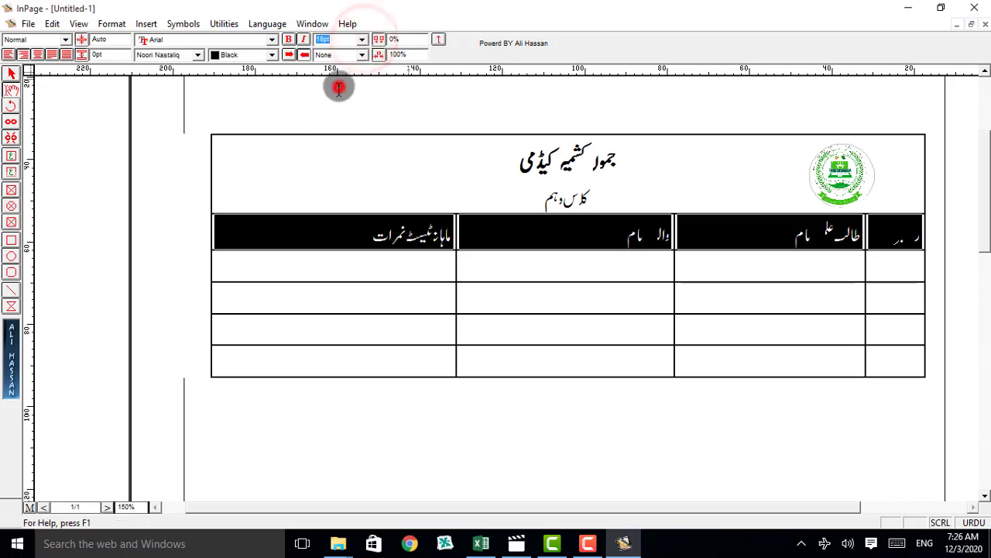
pyautogui.click(361, 39)
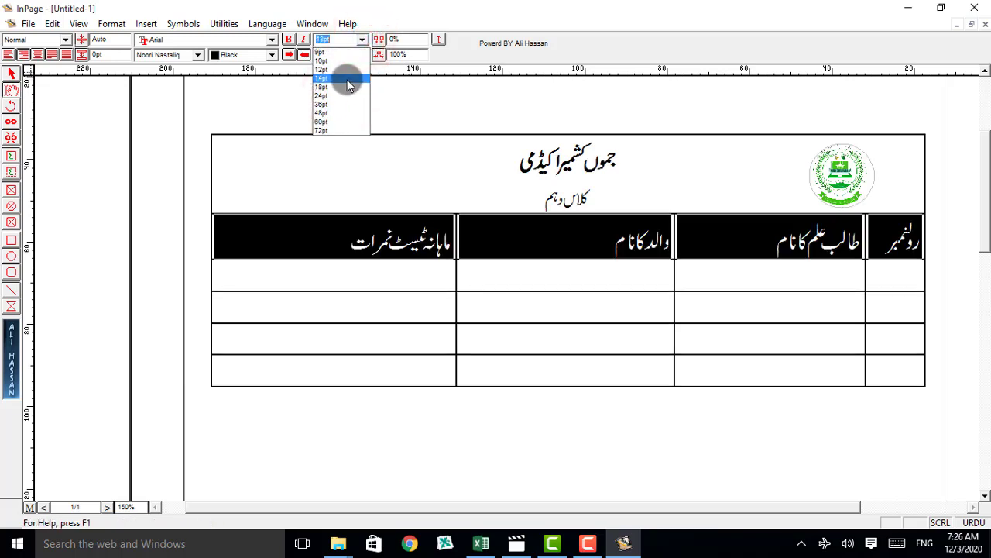
pyautogui.click(347, 79)
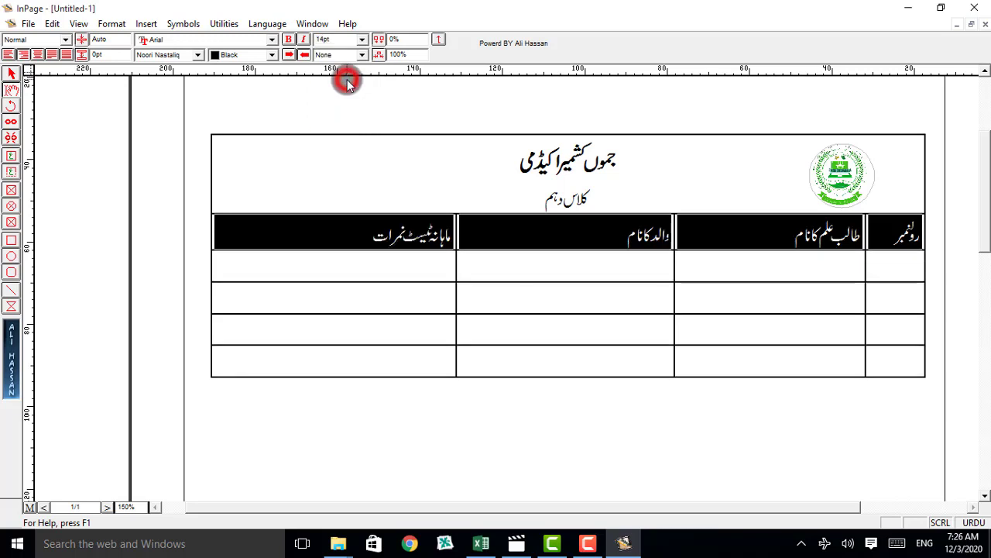
pyautogui.click(478, 254)
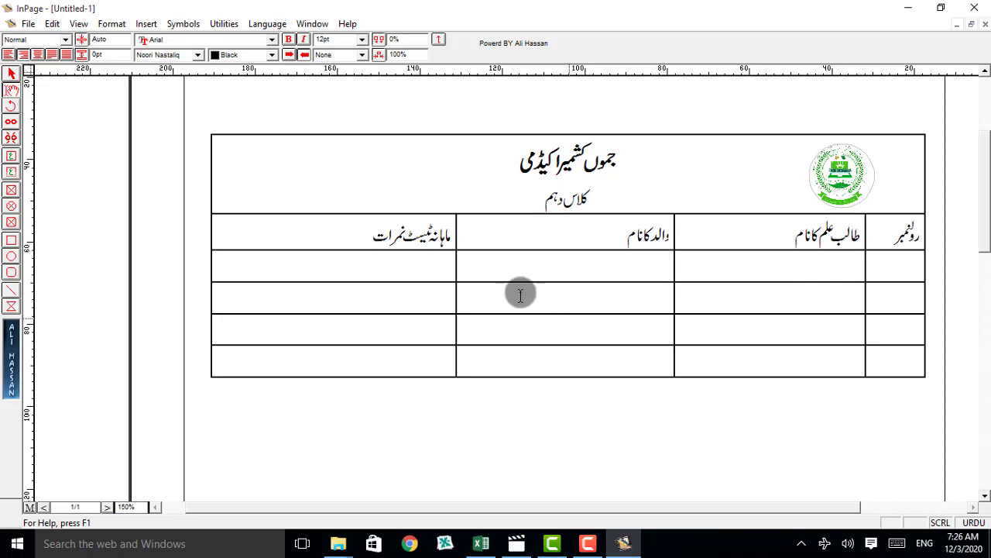
# Step: Enter the roll numbers ۱, ۲ and ۳ in the first three cells under the heading رولنمبر
pyautogui.click(876, 254)
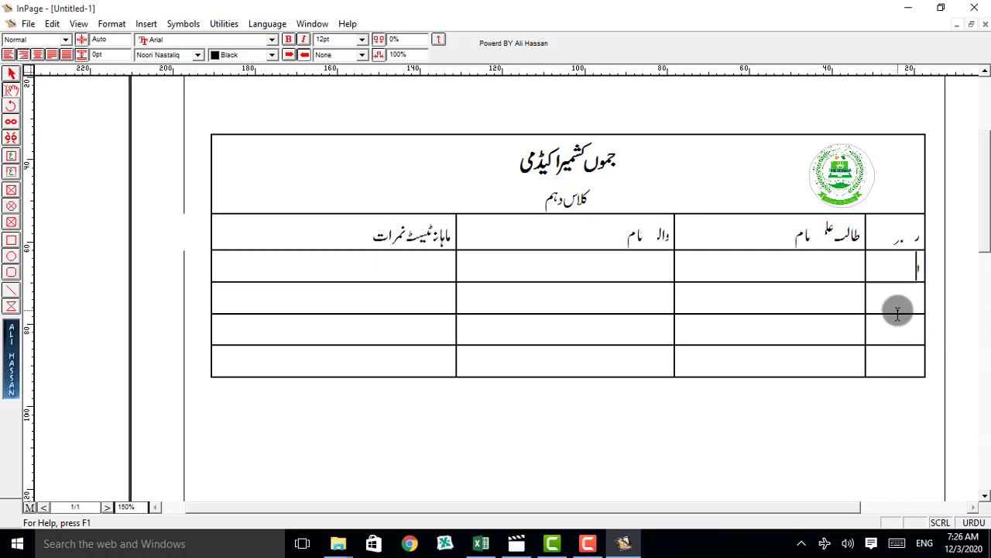
pyautogui.write('۲')
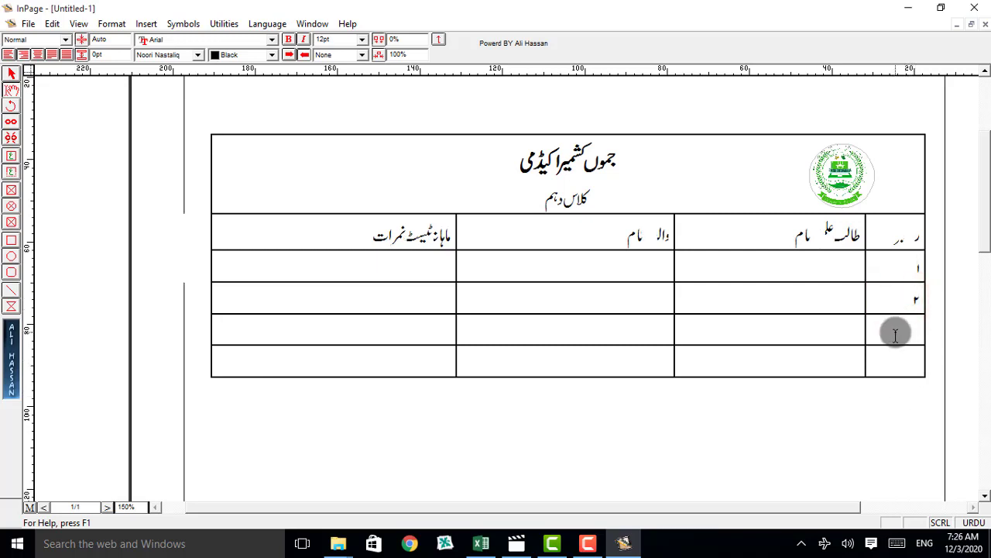
pyautogui.write('۳')
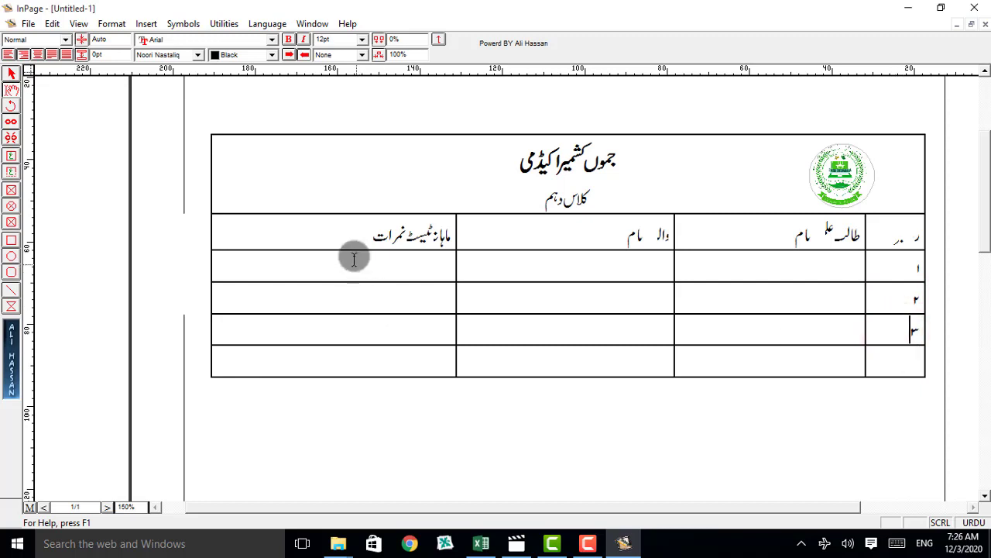
# Step: Try a 12 pt font size on the heading row and return it to 14 pt
pyautogui.moveTo(347, 230); pyautogui.dragTo(757, 208)
pyautogui.click(346, 230)
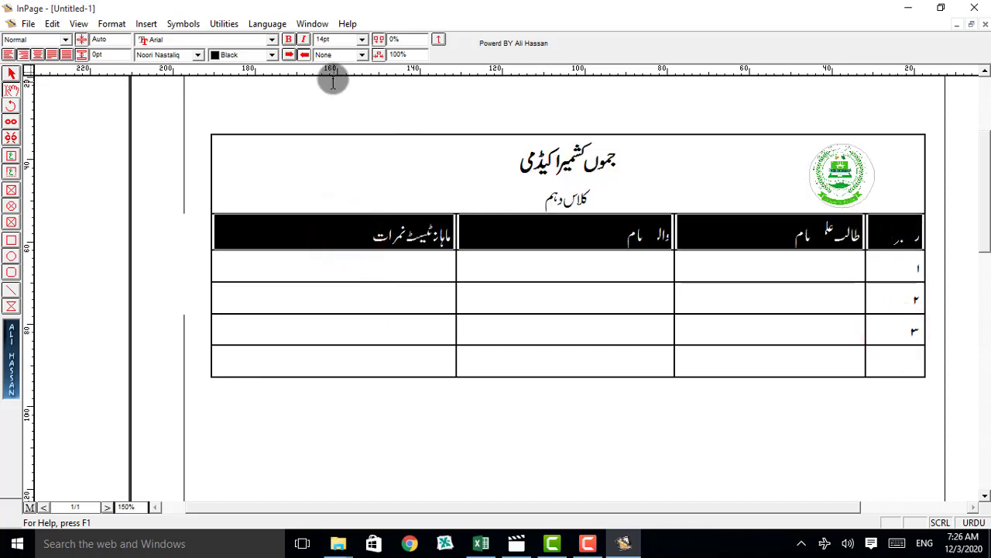
pyautogui.click(362, 39)
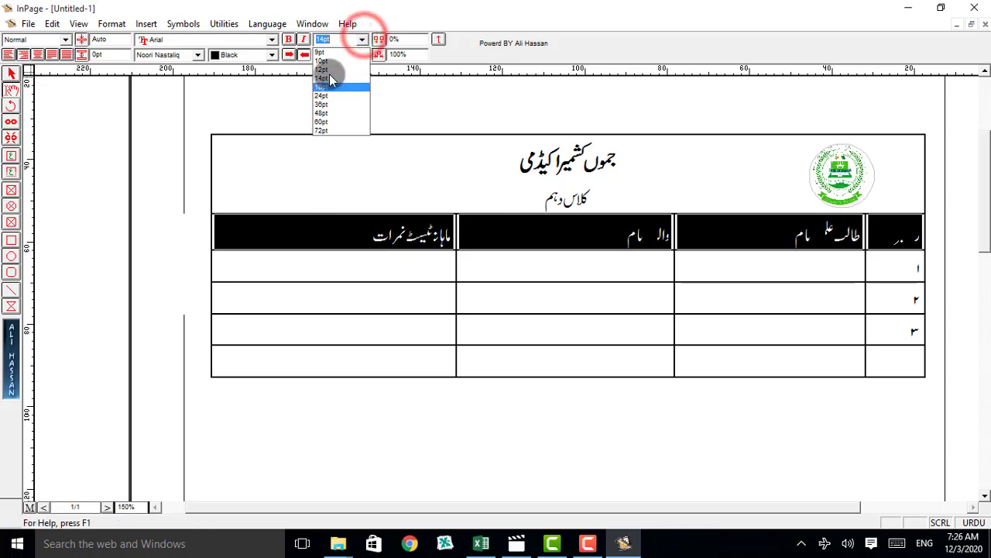
pyautogui.click(329, 74)
pyautogui.click(362, 39)
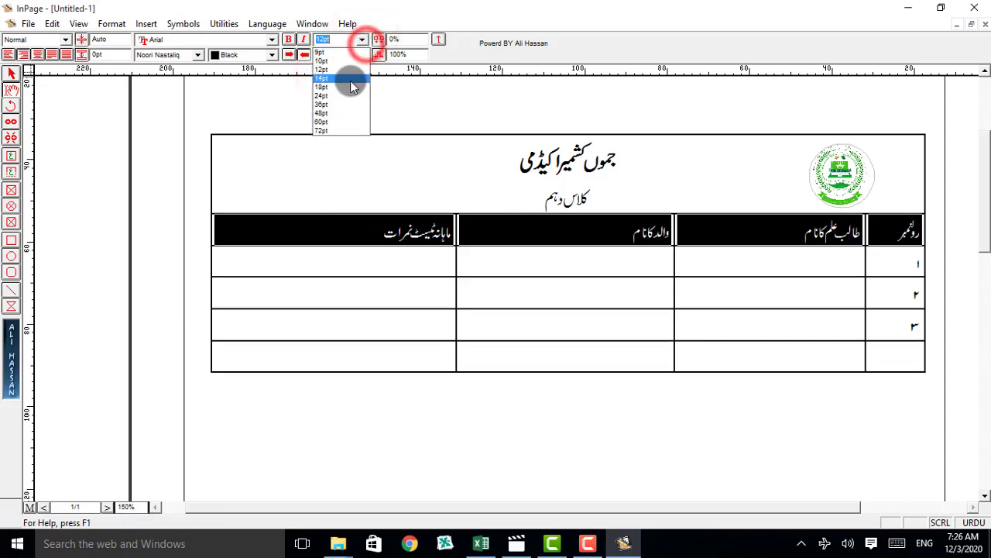
pyautogui.click(350, 81)
# Step: Clear the Urdu roll number from the first student row under the heading رولنمبر
pyautogui.click(885, 270)
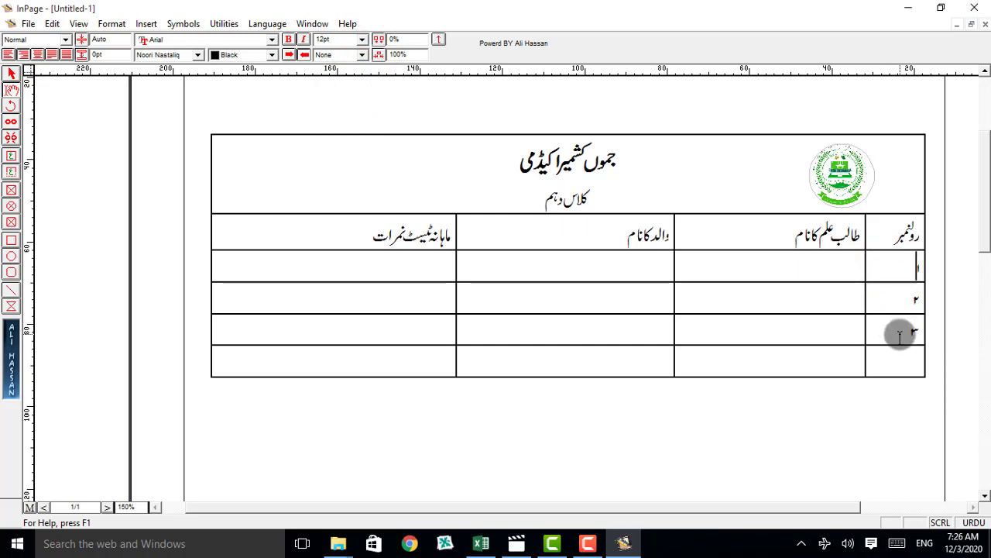
pyautogui.moveTo(900, 334); pyautogui.dragTo(921, 279)
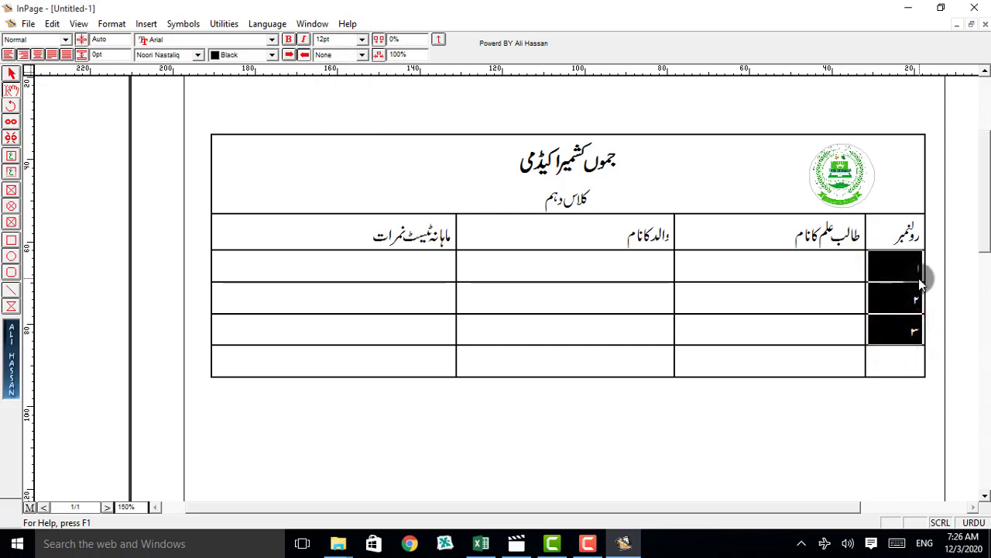
pyautogui.click(914, 279)
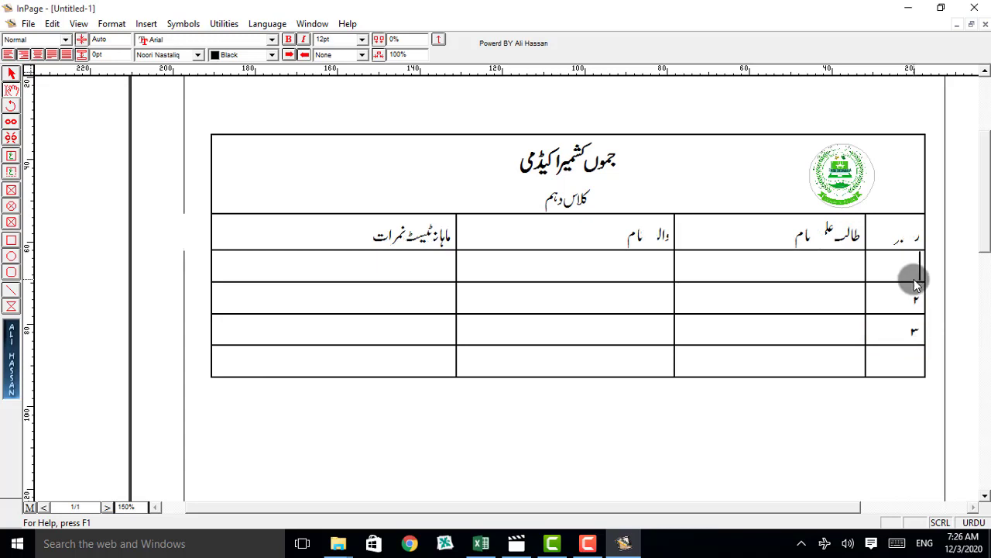
# Step: Set the font size of the whole column heading row to 10 pt
pyautogui.click(369, 237)
pyautogui.moveTo(556, 220); pyautogui.dragTo(925, 224)
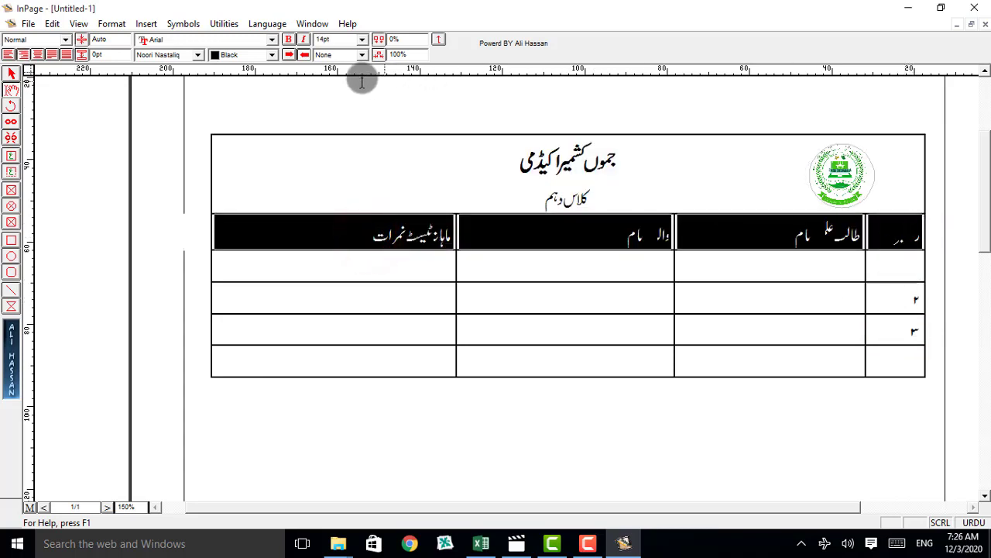
pyautogui.click(361, 40)
pyautogui.click(360, 39)
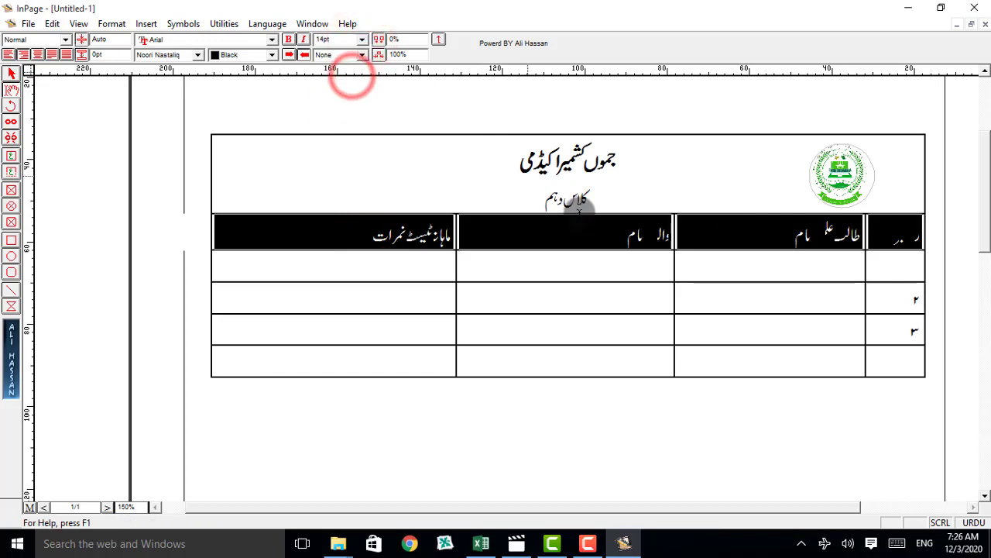
pyautogui.click(361, 39)
pyautogui.click(345, 62)
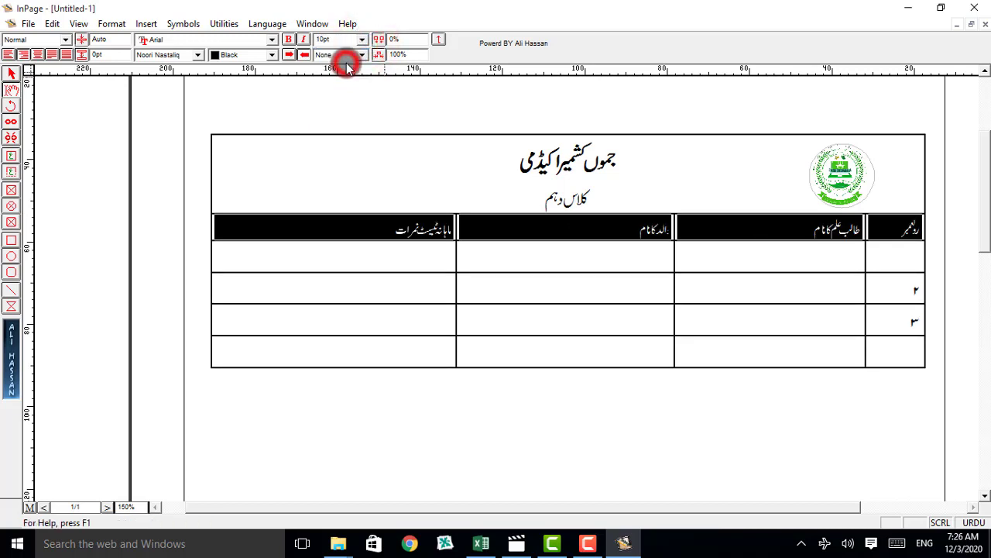
# Step: Enter the roll numbers 1, 2, 3 and 4 in English digits in the four student rows, replacing the Urdu digits
pyautogui.click(893, 247)
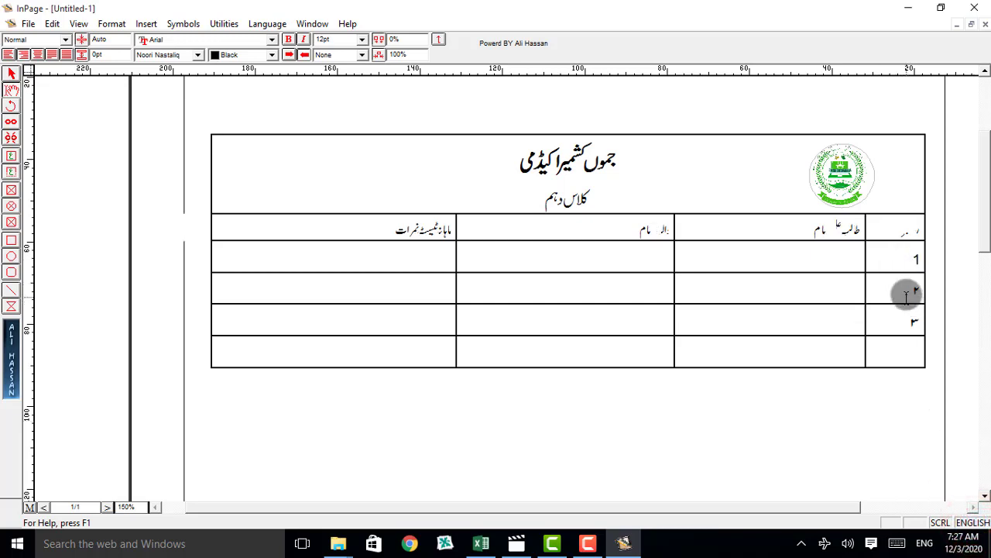
pyautogui.moveTo(906, 297); pyautogui.dragTo(942, 326)
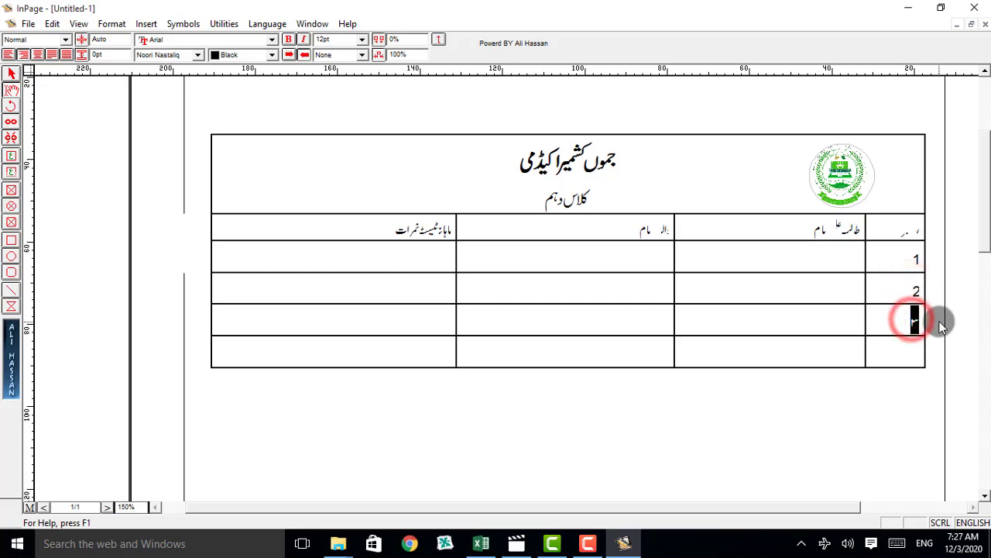
pyautogui.write('3')
pyautogui.moveTo(899, 357); pyautogui.dragTo(898, 356)
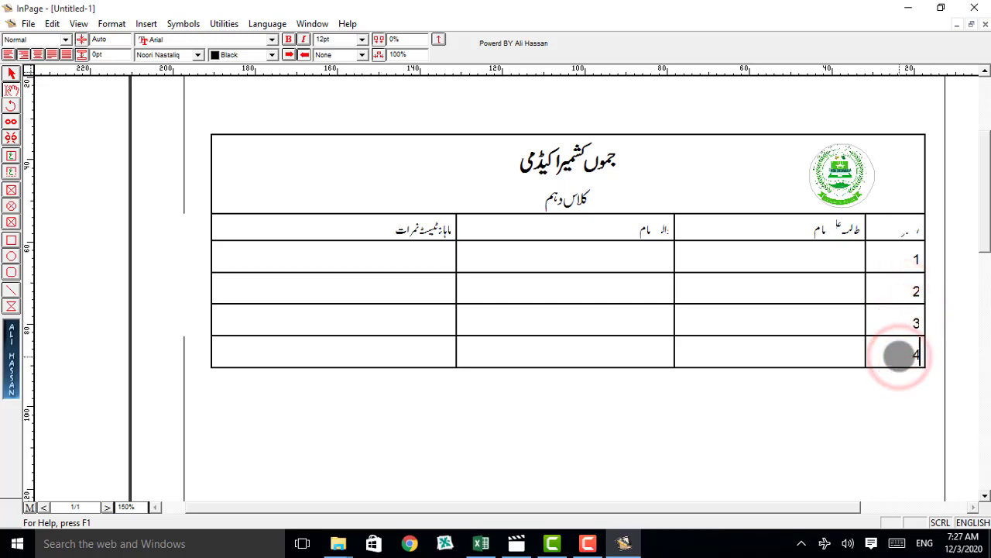
pyautogui.write('4')
# Step: Try the column heading row at 24 pt and settle on a 12 pt font size
pyautogui.click(809, 264)
pyautogui.click(819, 223)
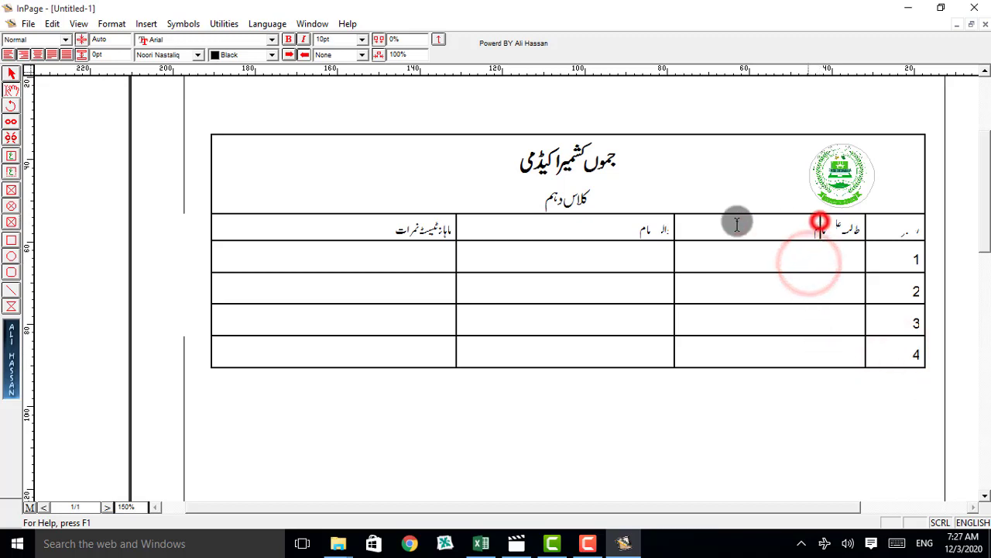
pyautogui.click(338, 229)
pyautogui.moveTo(382, 228); pyautogui.dragTo(906, 226)
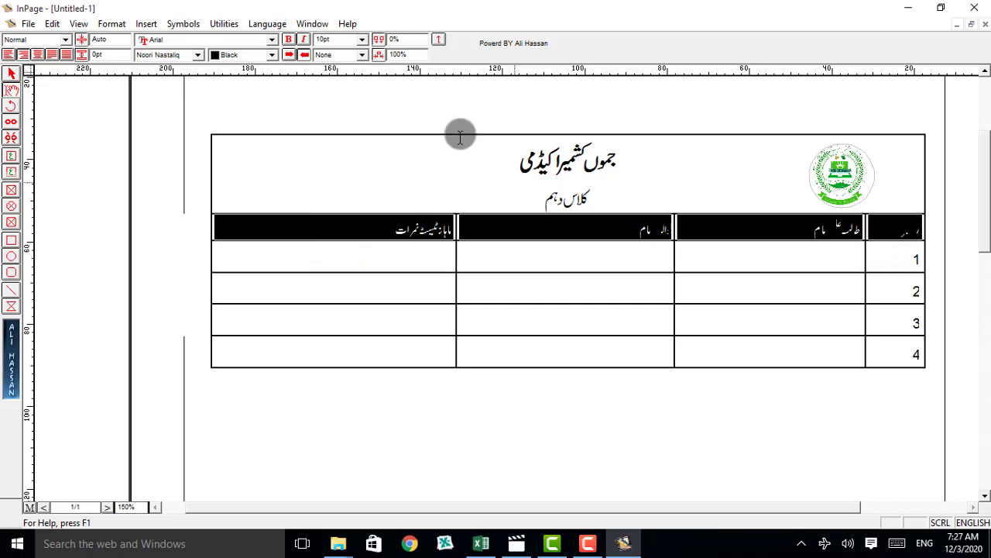
pyautogui.click(359, 40)
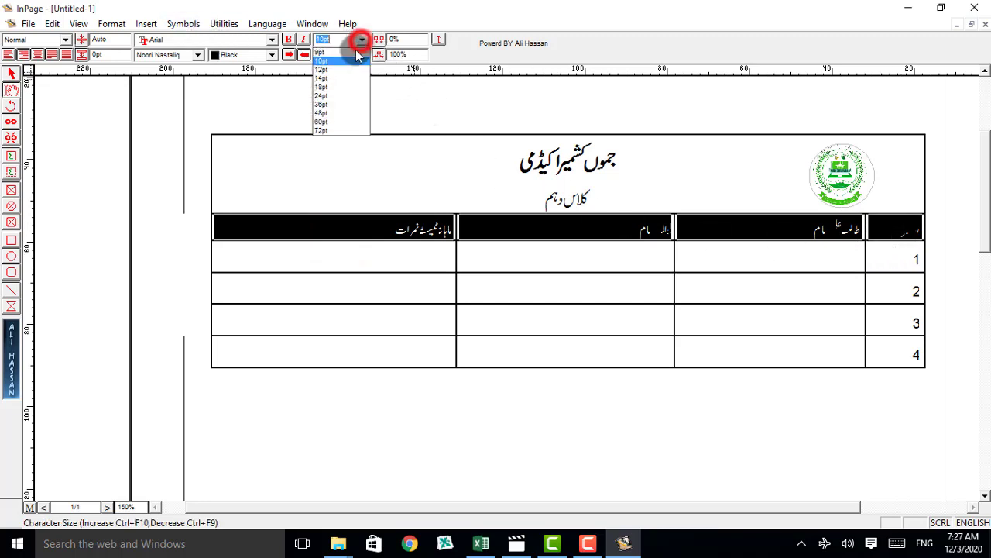
pyautogui.click(334, 95)
pyautogui.click(363, 41)
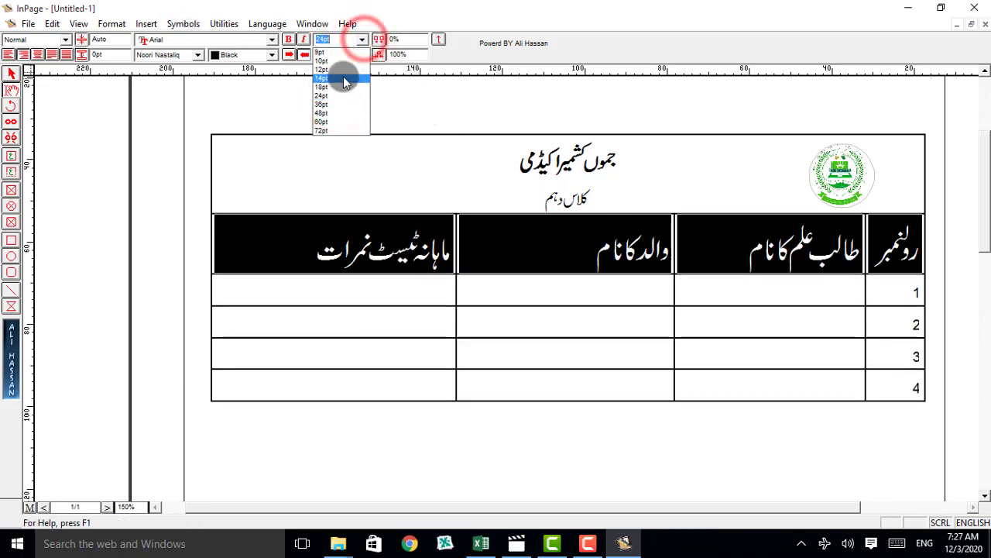
pyautogui.click(343, 70)
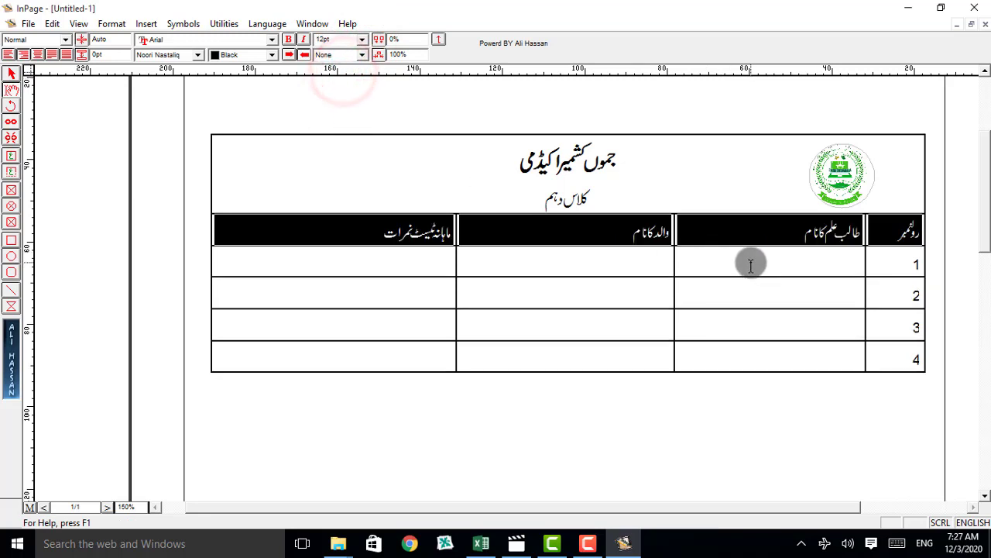
pyautogui.click(790, 270)
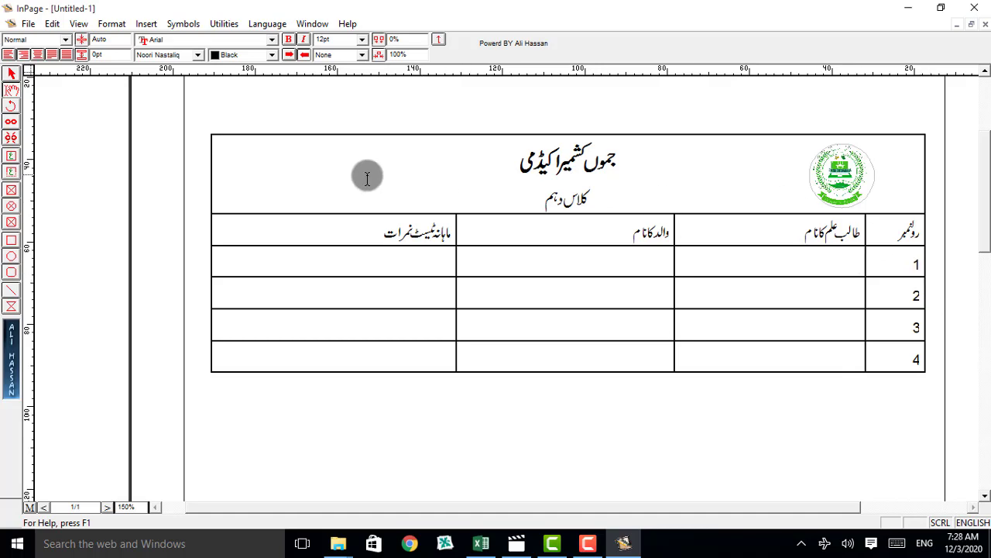
# Step: Print one copy of the document on the HP LaserJet M1522n MFP, accepting the page size or orientation mismatch
pyautogui.click(30, 23)
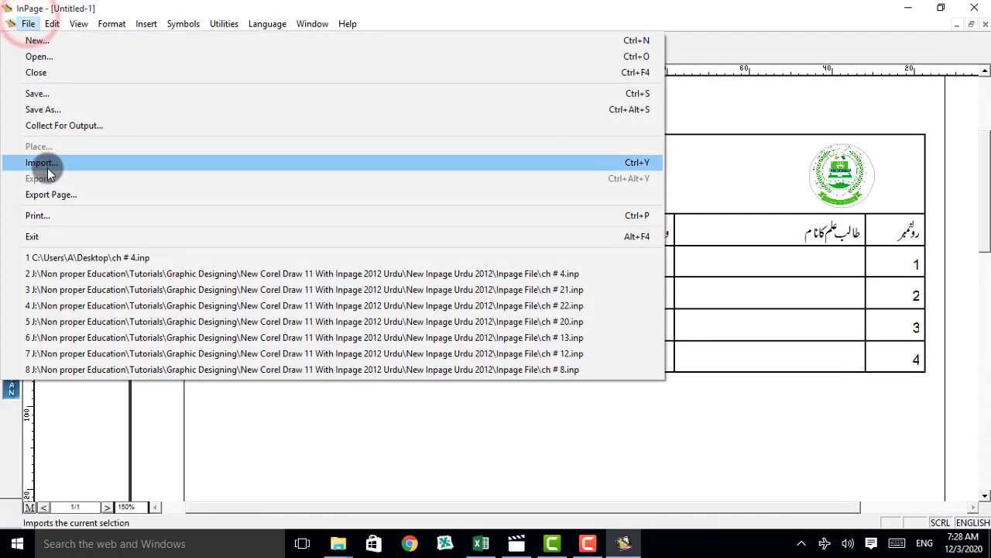
pyautogui.click(51, 217)
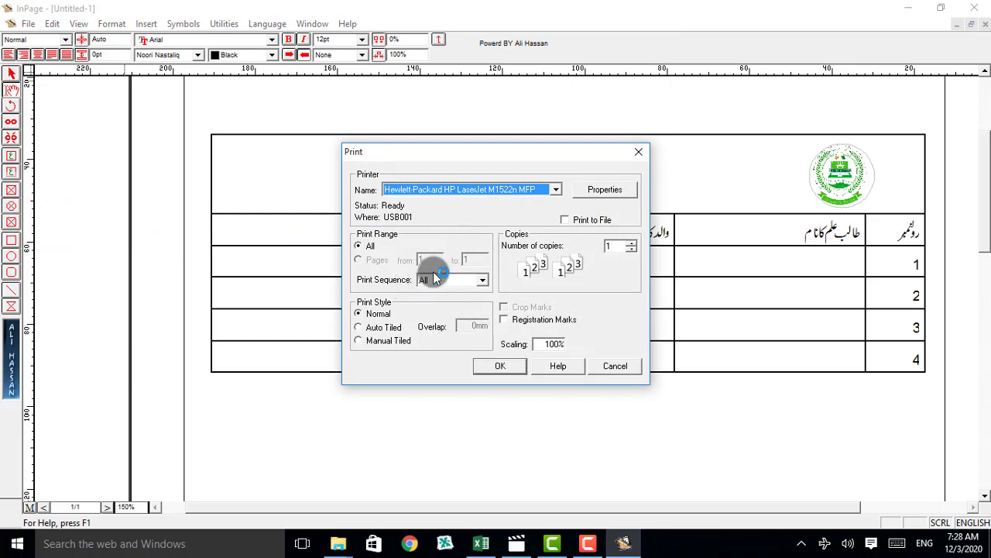
pyautogui.click(496, 367)
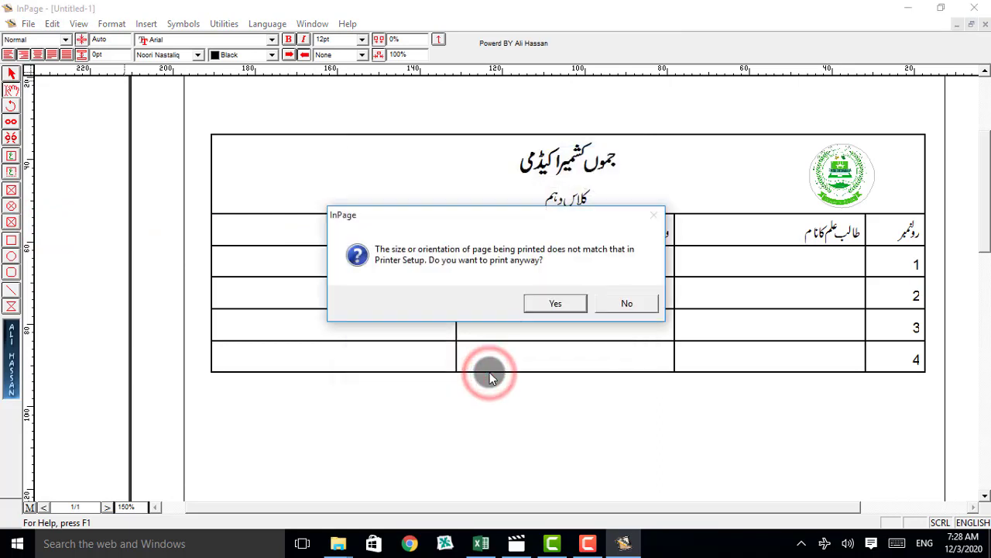
pyautogui.click(562, 305)
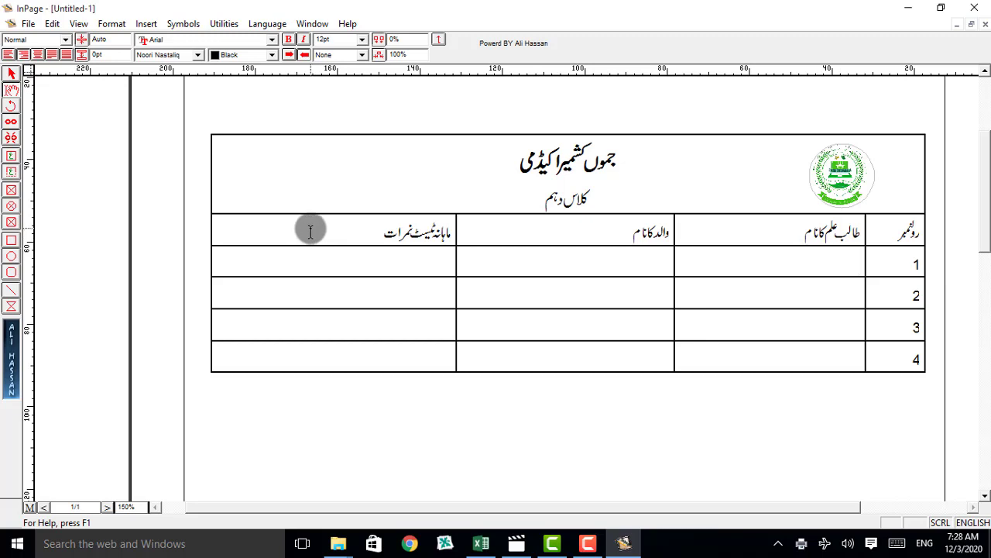
# Step: Centre the text of the column heading row, test it at 14 pt and return it to 12 pt
pyautogui.moveTo(311, 228); pyautogui.dragTo(902, 230)
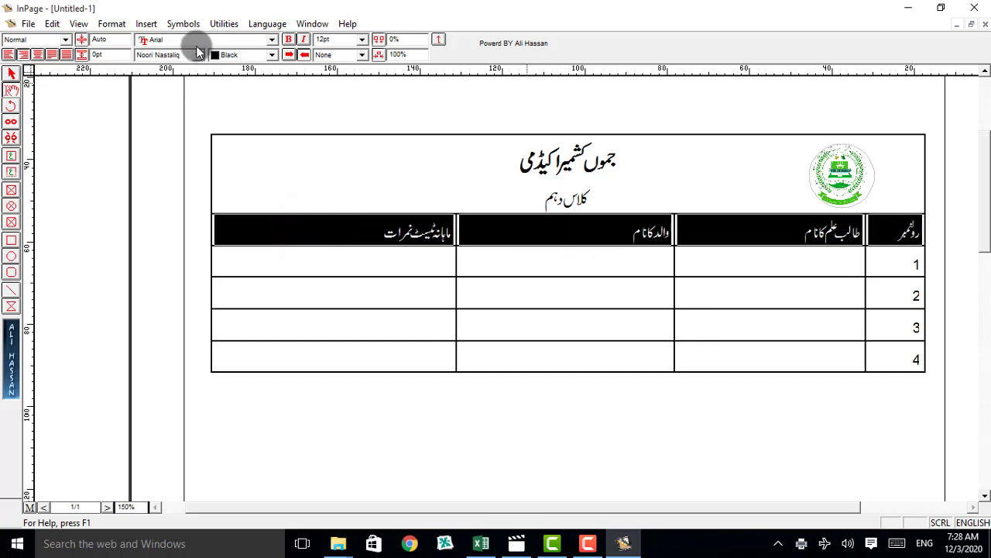
pyautogui.click(37, 54)
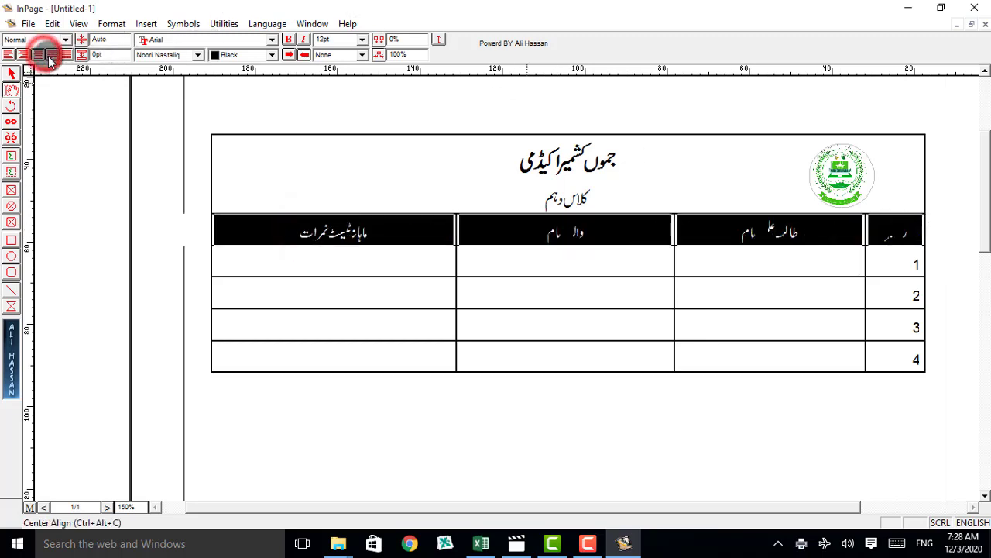
pyautogui.click(361, 39)
pyautogui.click(340, 72)
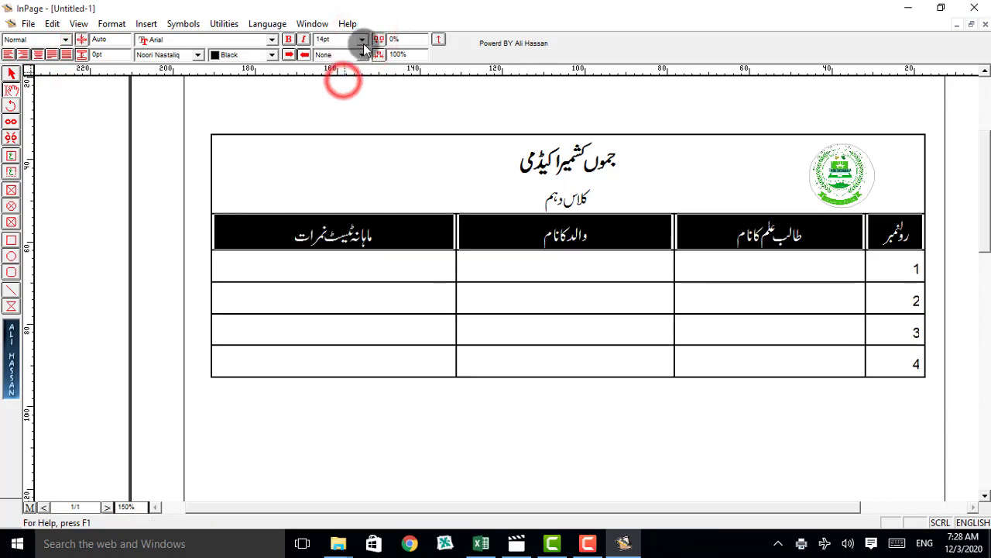
pyautogui.click(361, 39)
pyautogui.click(335, 70)
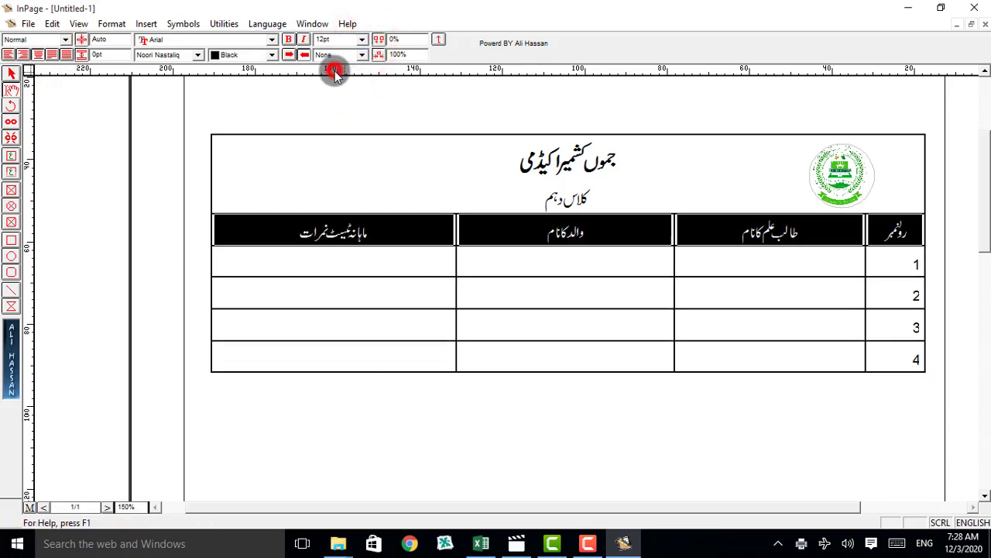
pyautogui.click(439, 209)
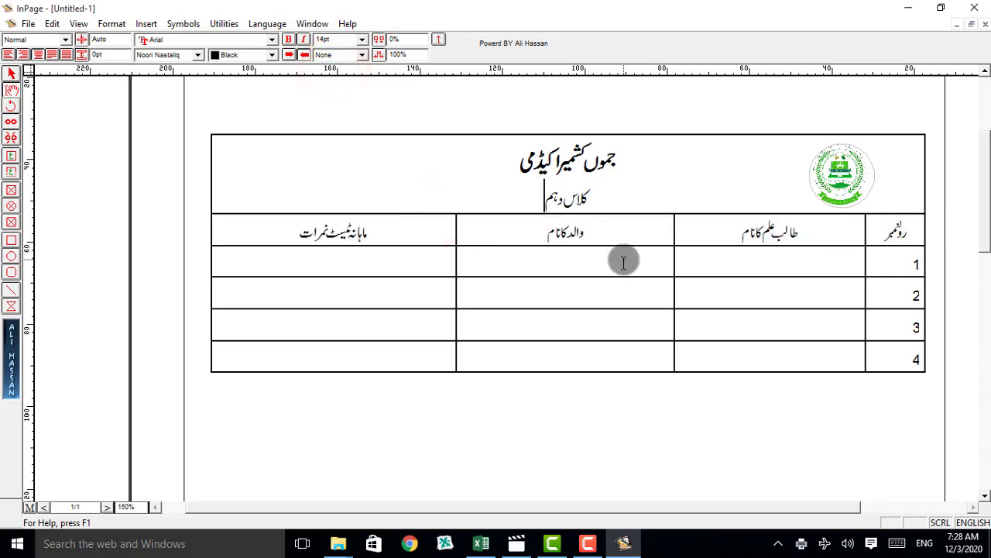